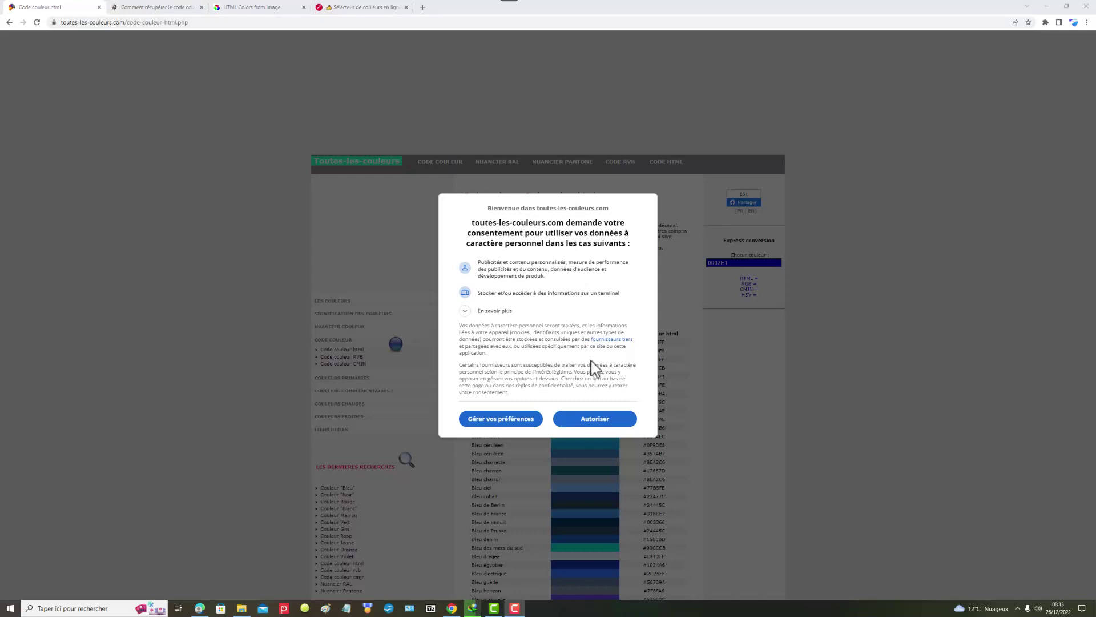
Authorize the site's data consent request and review the table of blue shades with their HTML codes
{"action": "left_click", "coordinate": [599, 422]}
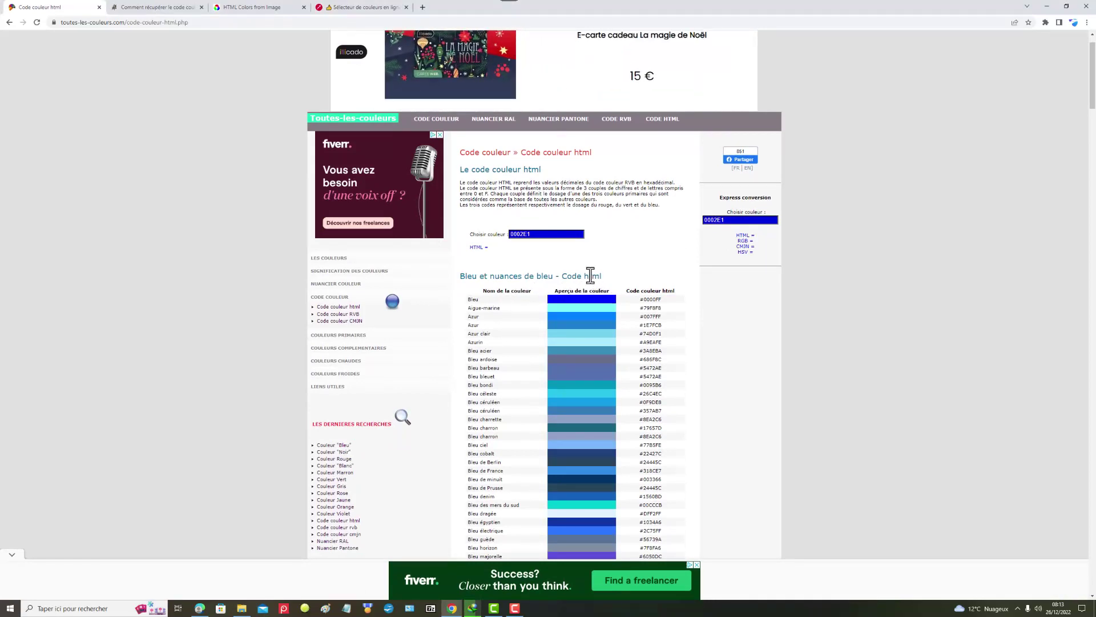
{"action": "scroll", "coordinate": [580, 280], "scroll_direction": "down", "scroll_amount": 1}
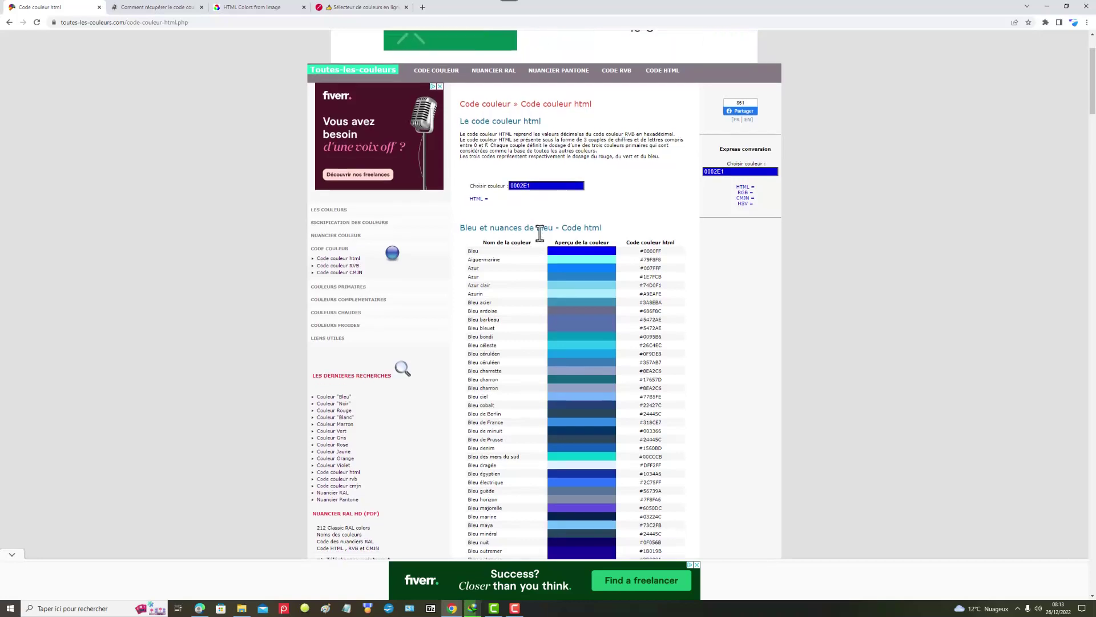
{"action": "scroll", "coordinate": [514, 251], "scroll_direction": "down", "scroll_amount": 1}
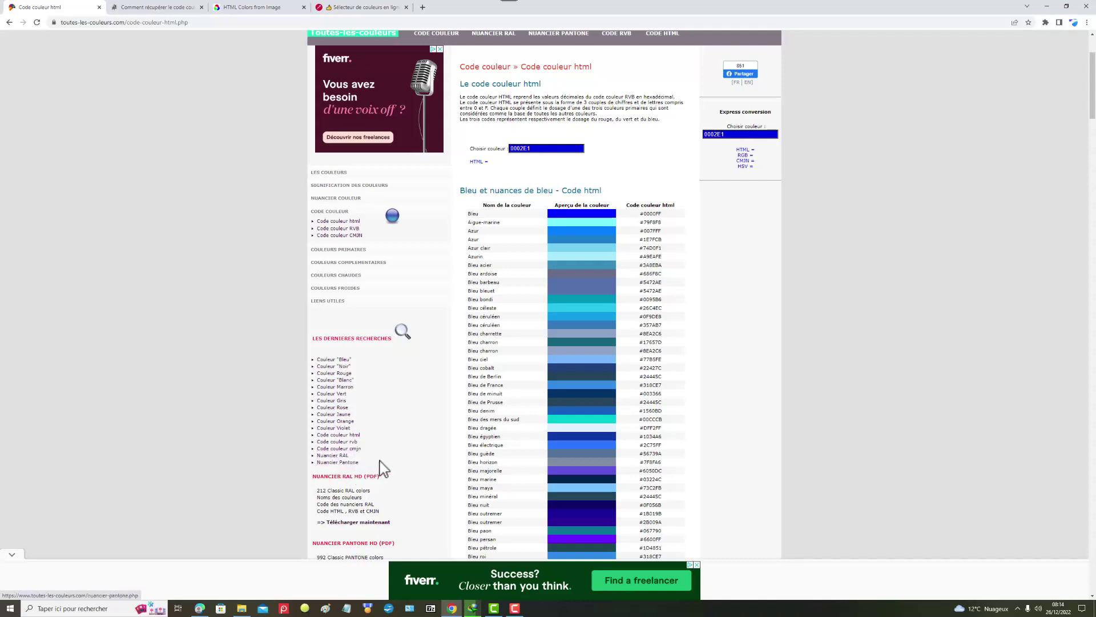
{"action": "scroll", "coordinate": [451, 411], "scroll_direction": "down", "scroll_amount": 1}
{"action": "scroll", "coordinate": [451, 411], "scroll_direction": "down", "scroll_amount": 5}
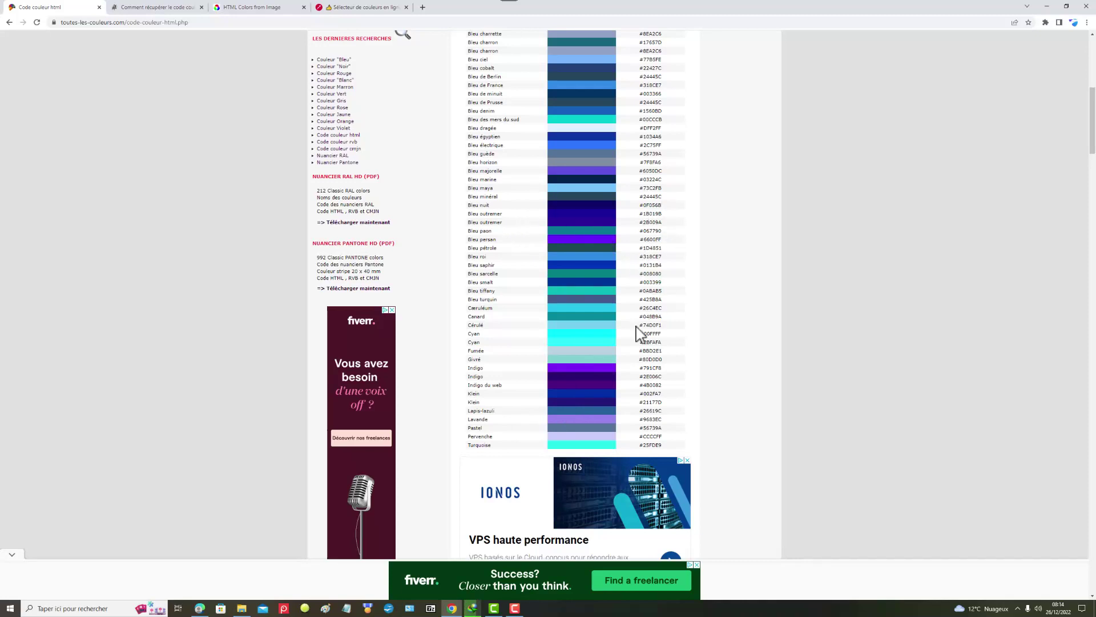
{"action": "scroll", "coordinate": [628, 321], "scroll_direction": "down", "scroll_amount": 3}
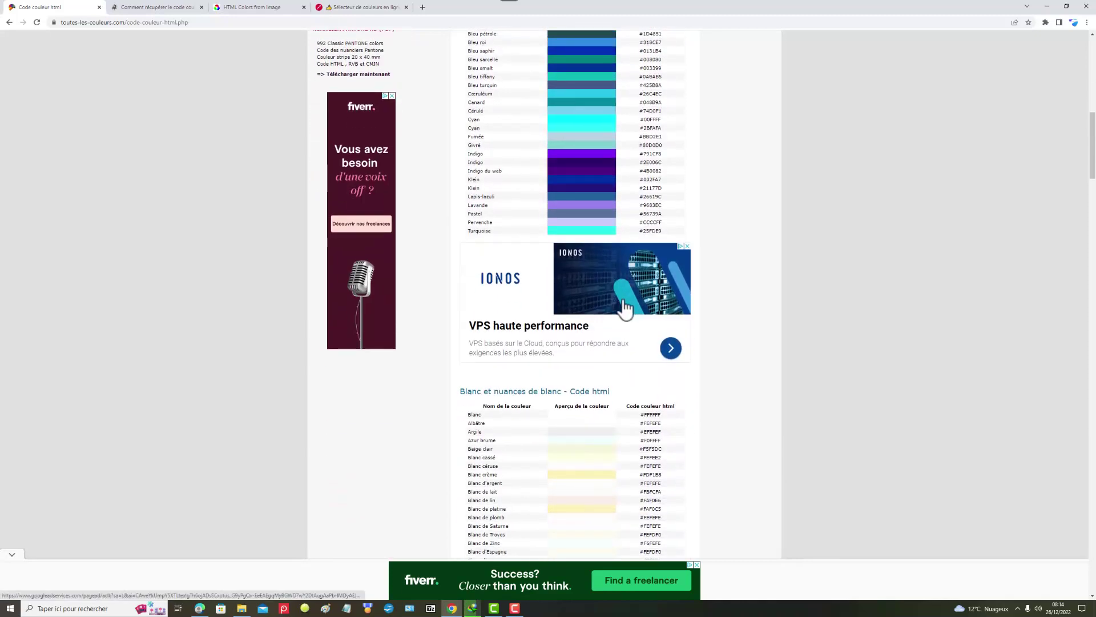
Examine the HTML code tables for the white, brown and grey shades
{"action": "scroll", "coordinate": [628, 311], "scroll_direction": "down", "scroll_amount": 2}
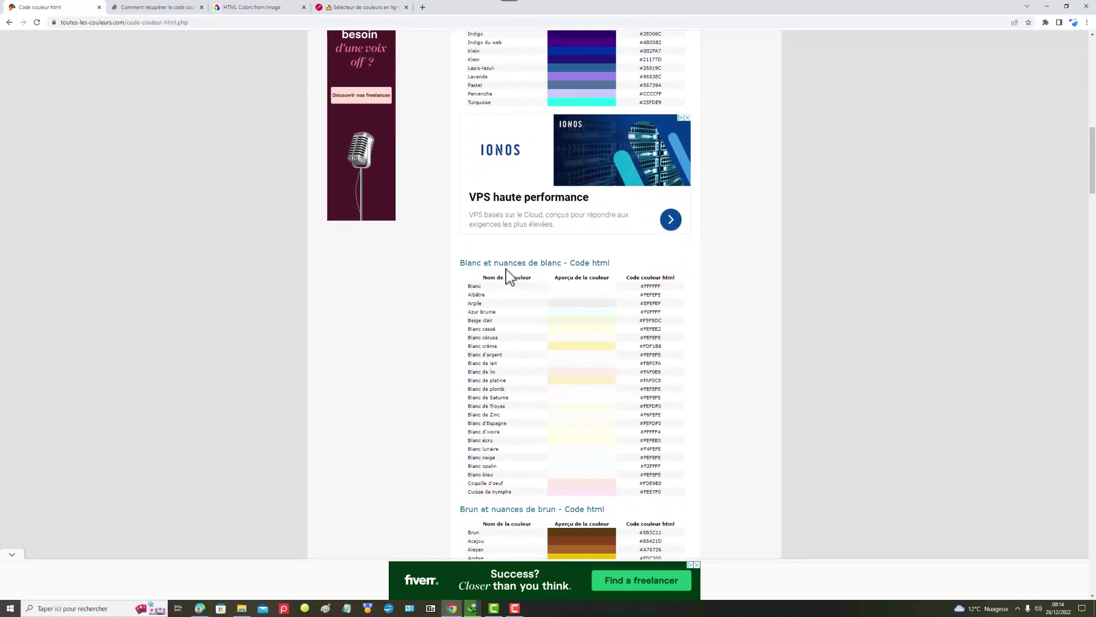
{"action": "scroll", "coordinate": [608, 297], "scroll_direction": "down", "scroll_amount": 2}
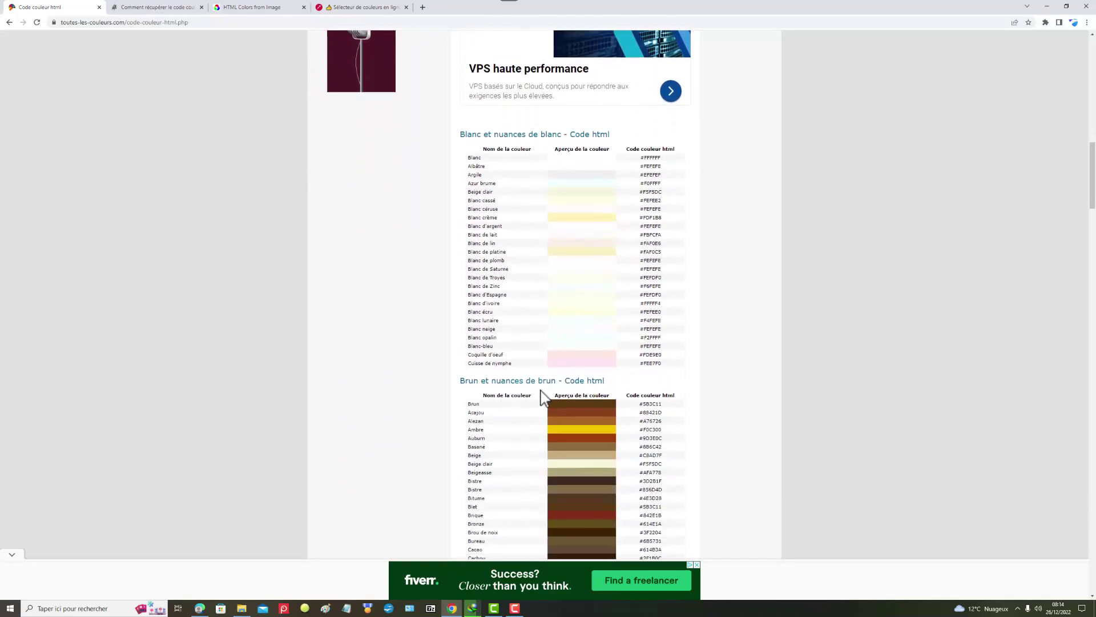
{"action": "scroll", "coordinate": [588, 401], "scroll_direction": "down", "scroll_amount": 2}
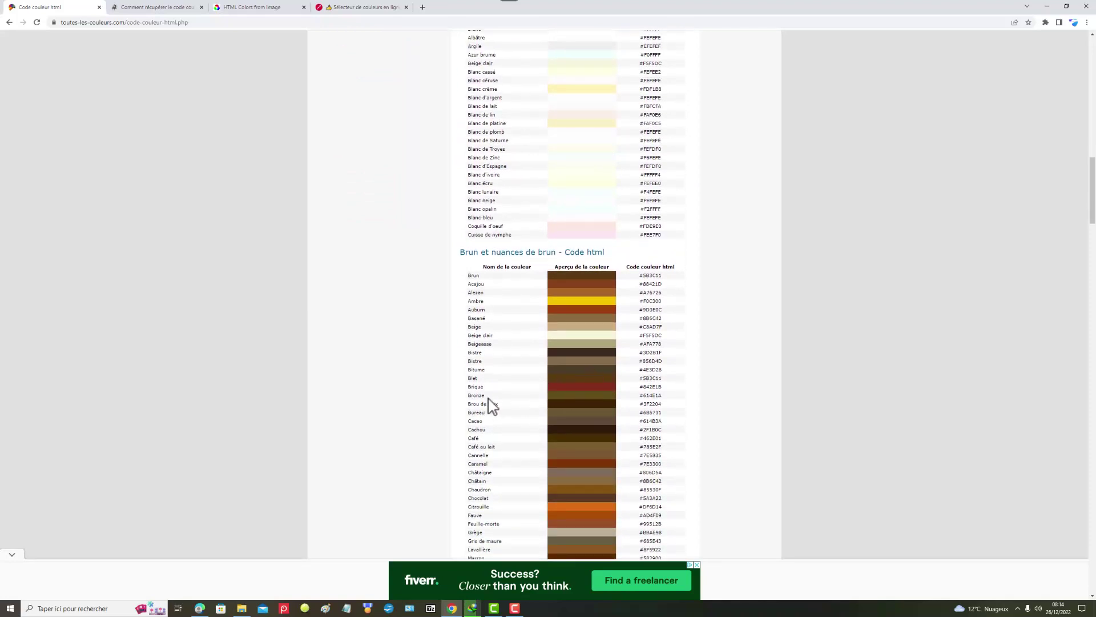
{"action": "scroll", "coordinate": [539, 362], "scroll_direction": "down", "scroll_amount": 5}
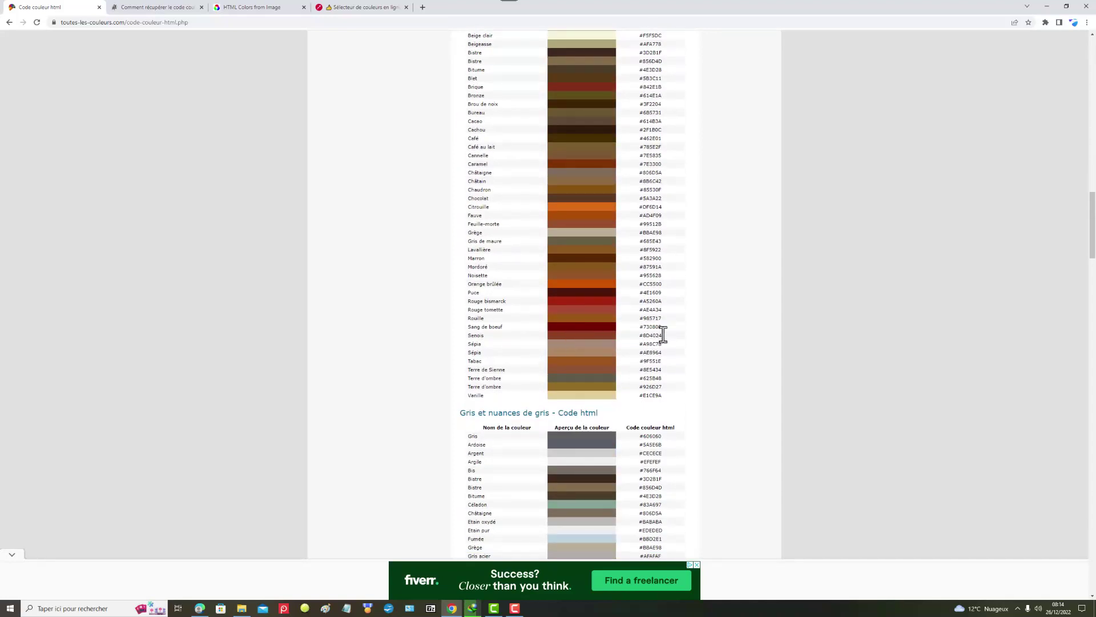
{"action": "scroll", "coordinate": [564, 346], "scroll_direction": "down", "scroll_amount": 2}
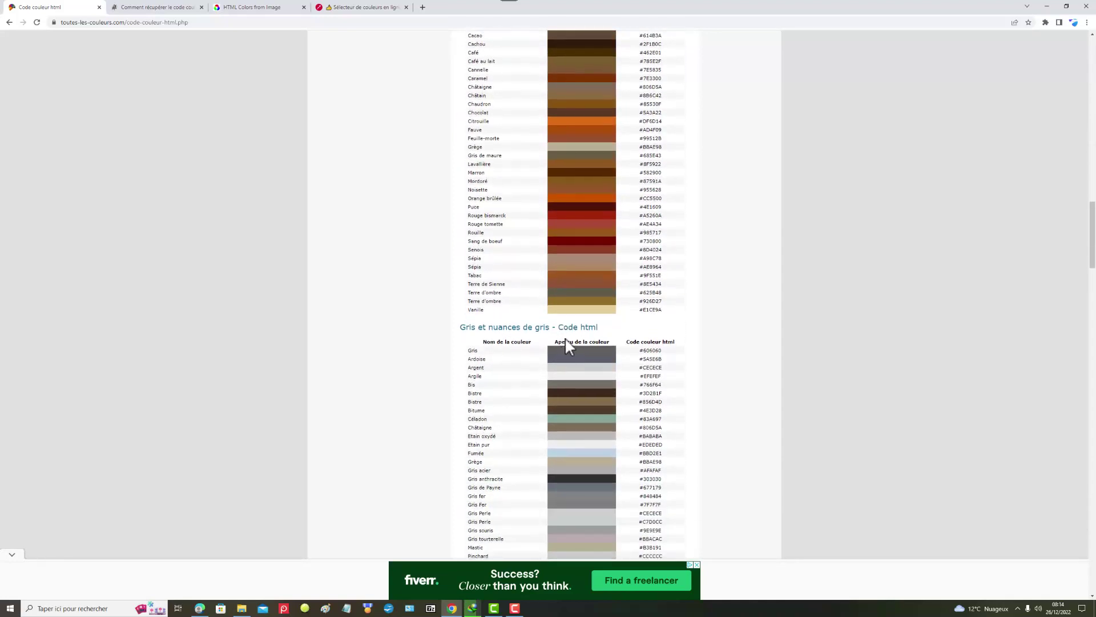
{"action": "scroll", "coordinate": [569, 345], "scroll_direction": "down", "scroll_amount": 2}
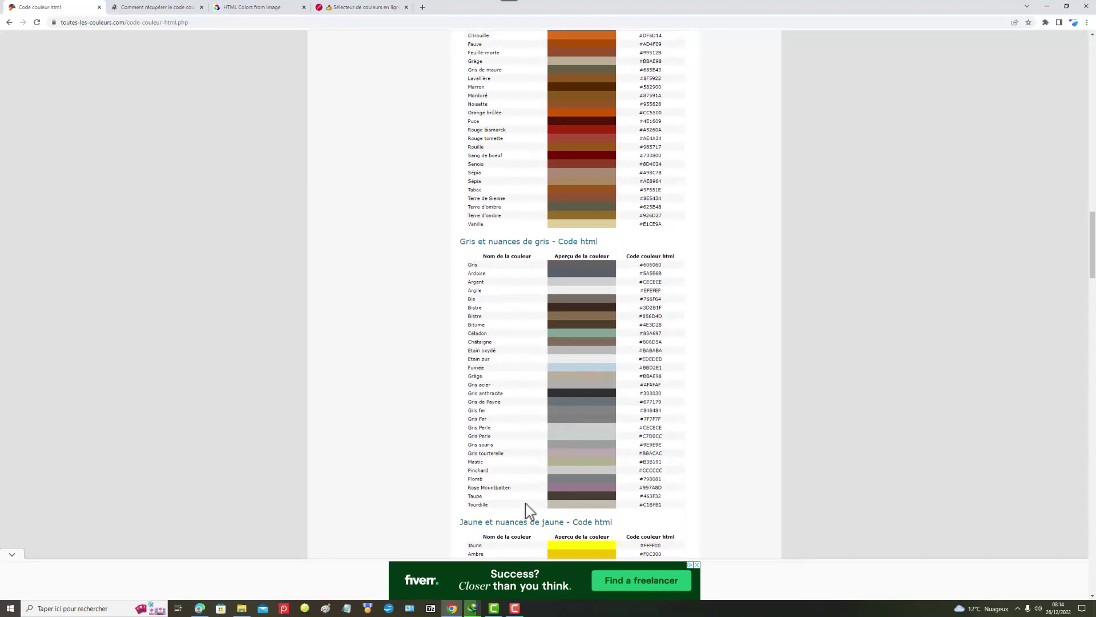
{"action": "scroll", "coordinate": [584, 421], "scroll_direction": "down", "scroll_amount": 3}
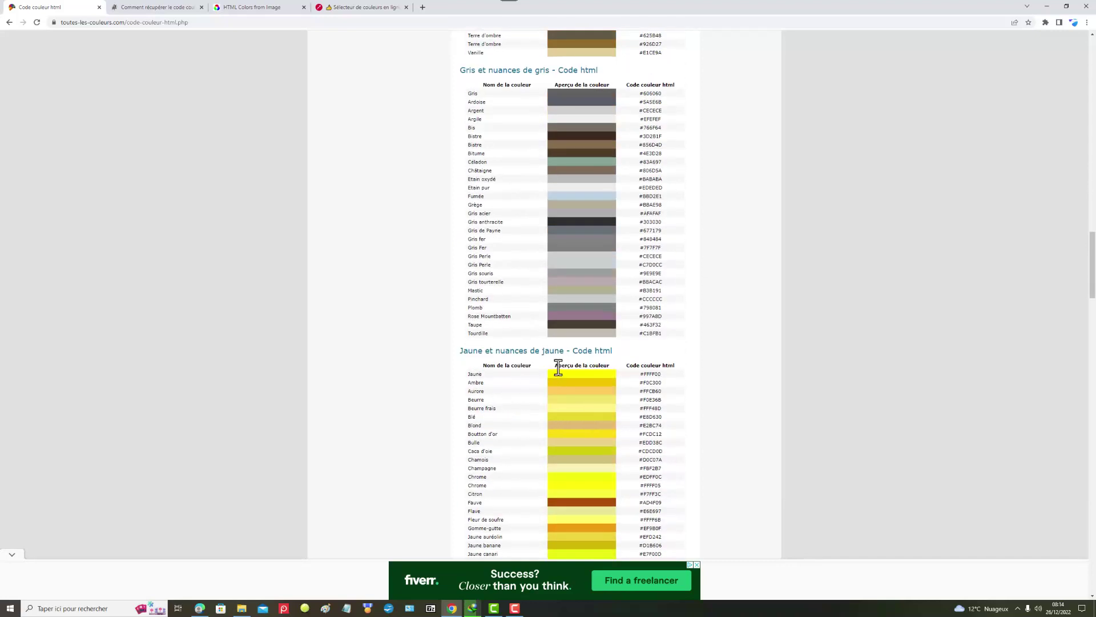
Examine the HTML code tables for the yellow, black and orange shades
{"action": "scroll", "coordinate": [563, 367], "scroll_direction": "down", "scroll_amount": 4}
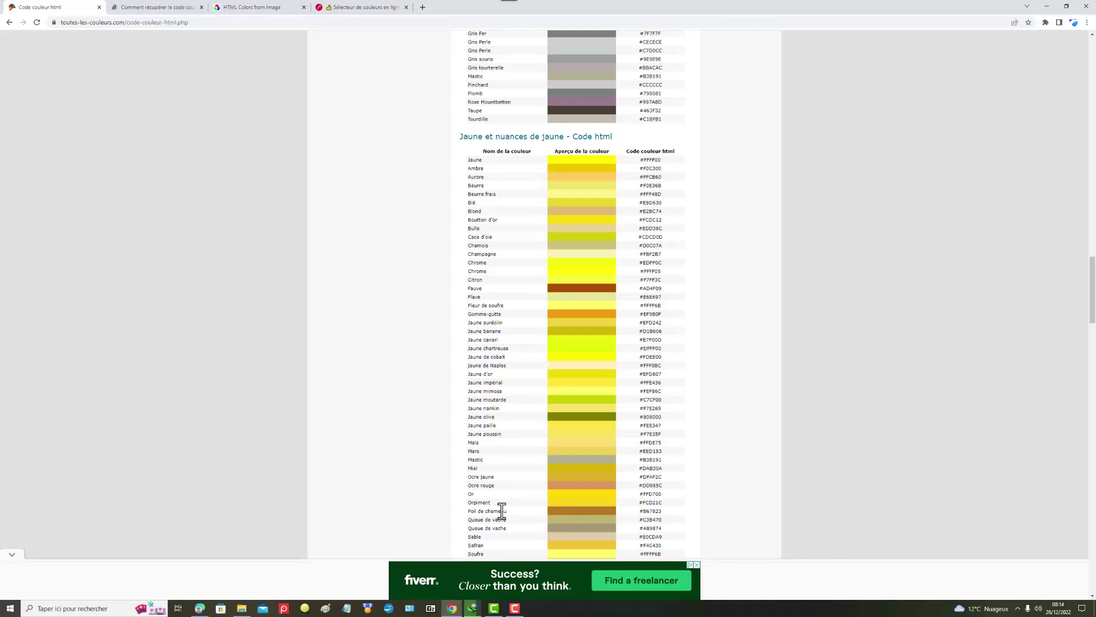
{"action": "scroll", "coordinate": [578, 461], "scroll_direction": "down", "scroll_amount": 5}
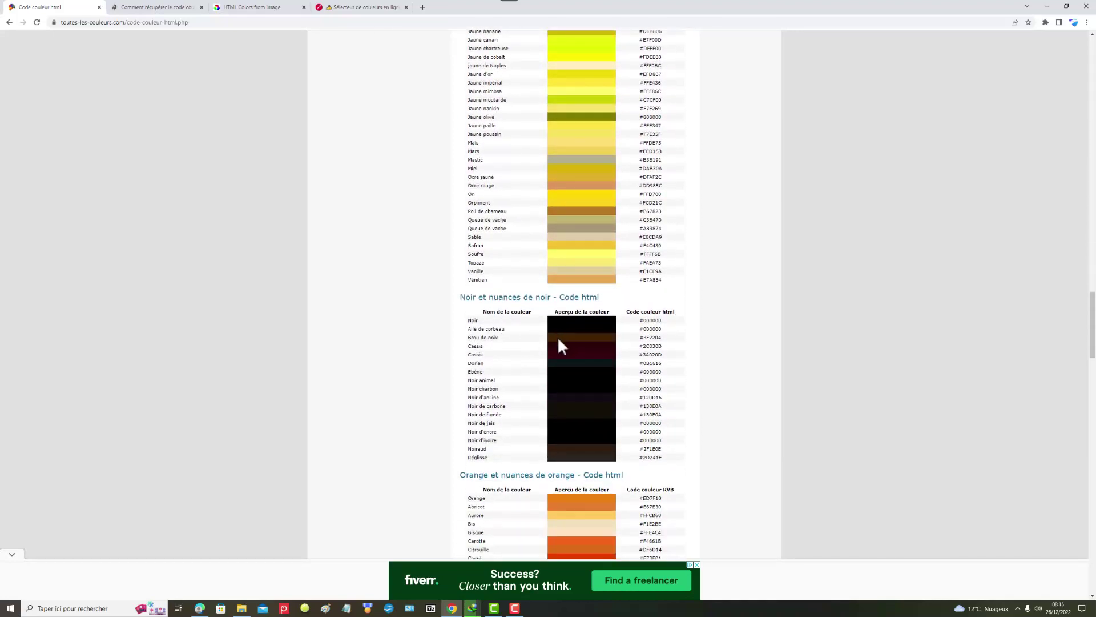
{"action": "scroll", "coordinate": [558, 342], "scroll_direction": "down", "scroll_amount": 3}
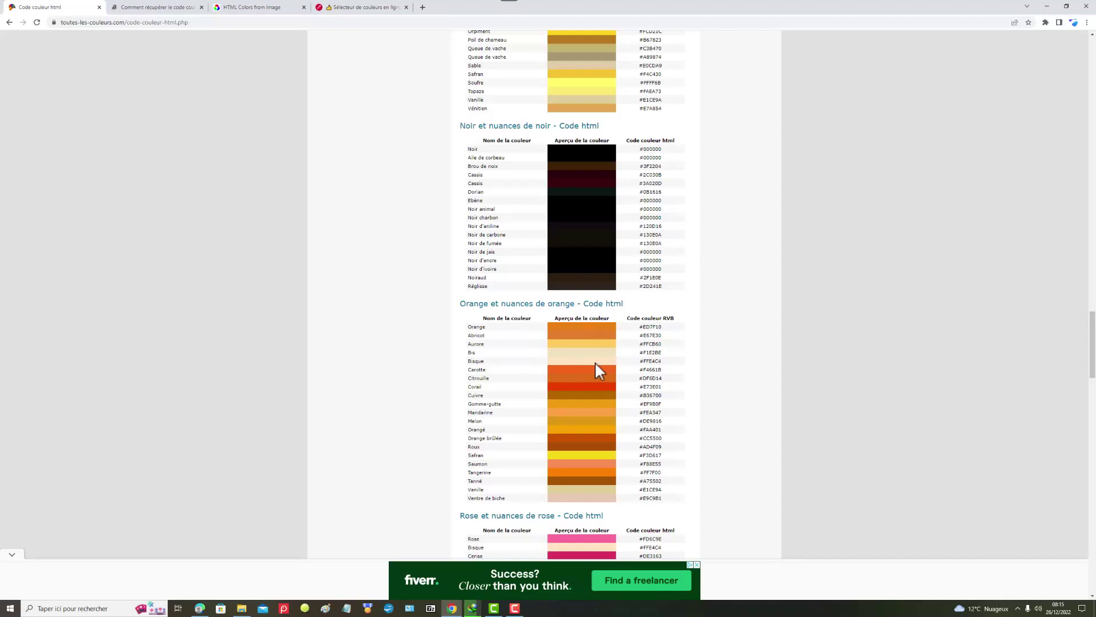
{"action": "scroll", "coordinate": [540, 434], "scroll_direction": "down", "scroll_amount": 1}
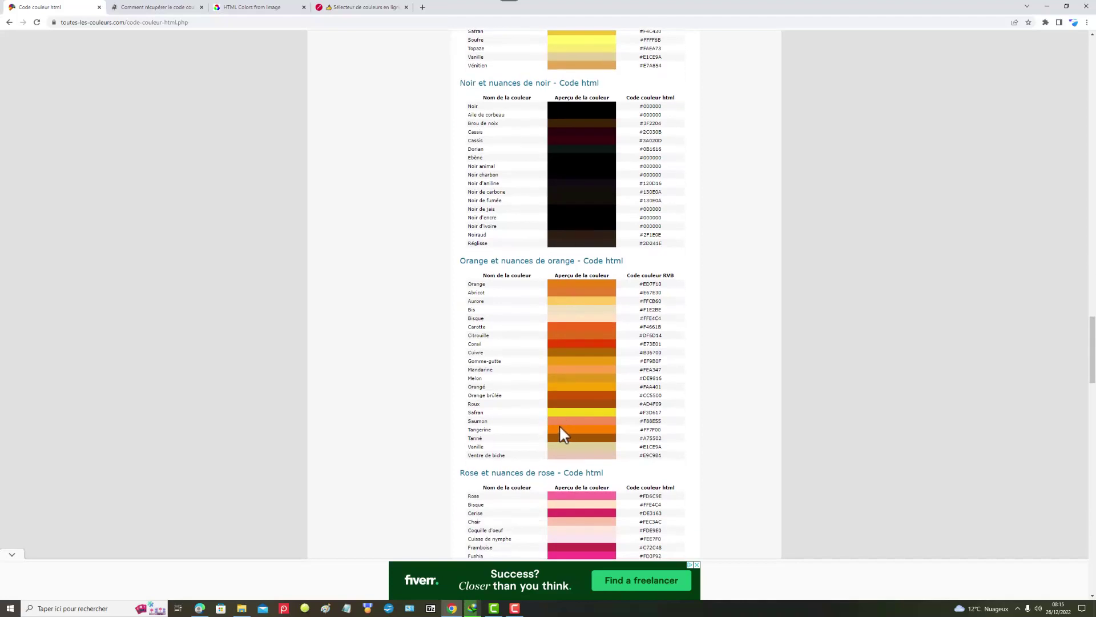
{"action": "scroll", "coordinate": [521, 428], "scroll_direction": "down", "scroll_amount": 2}
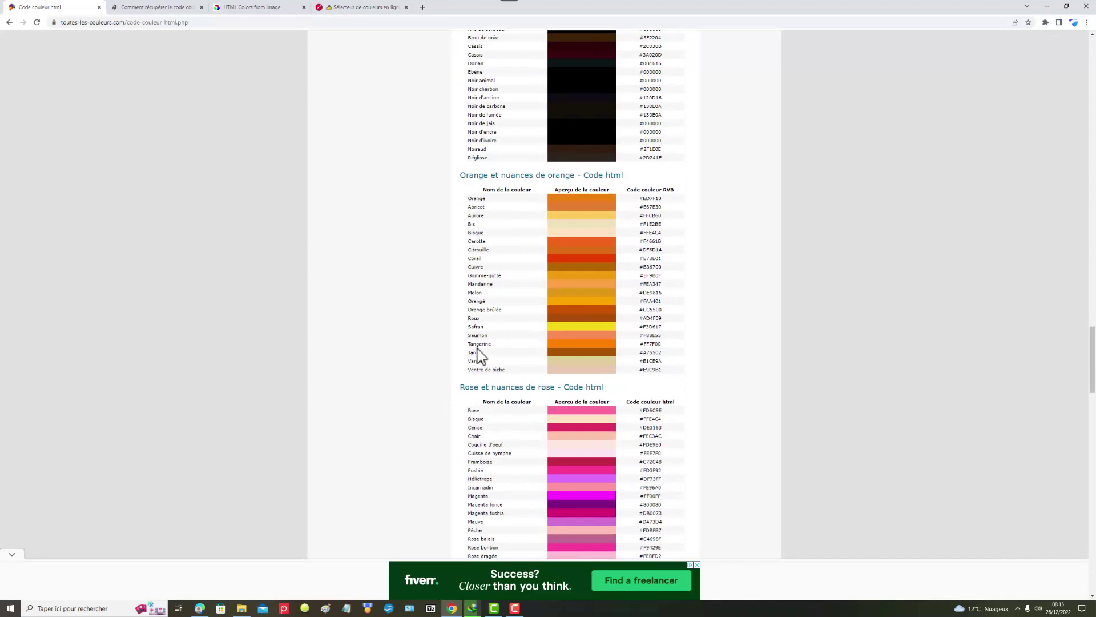
{"action": "scroll", "coordinate": [528, 420], "scroll_direction": "down", "scroll_amount": 2}
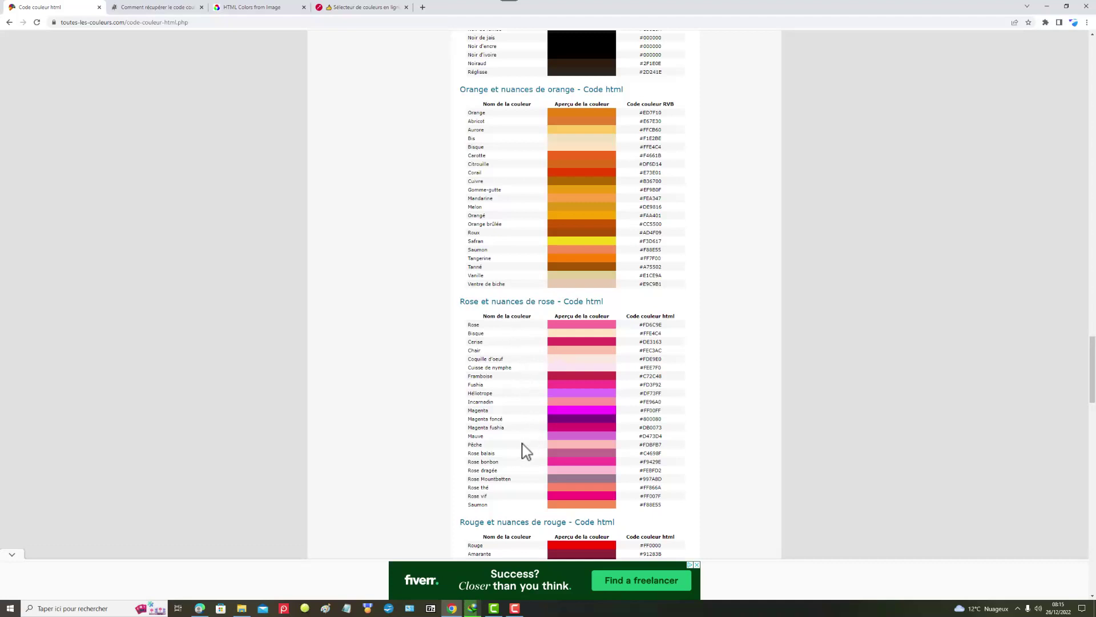
Examine the HTML code tables for the pink, red, green and violet shades through the end of the page
{"action": "scroll", "coordinate": [568, 471], "scroll_direction": "down", "scroll_amount": 2}
{"action": "scroll", "coordinate": [568, 434], "scroll_direction": "down", "scroll_amount": 1}
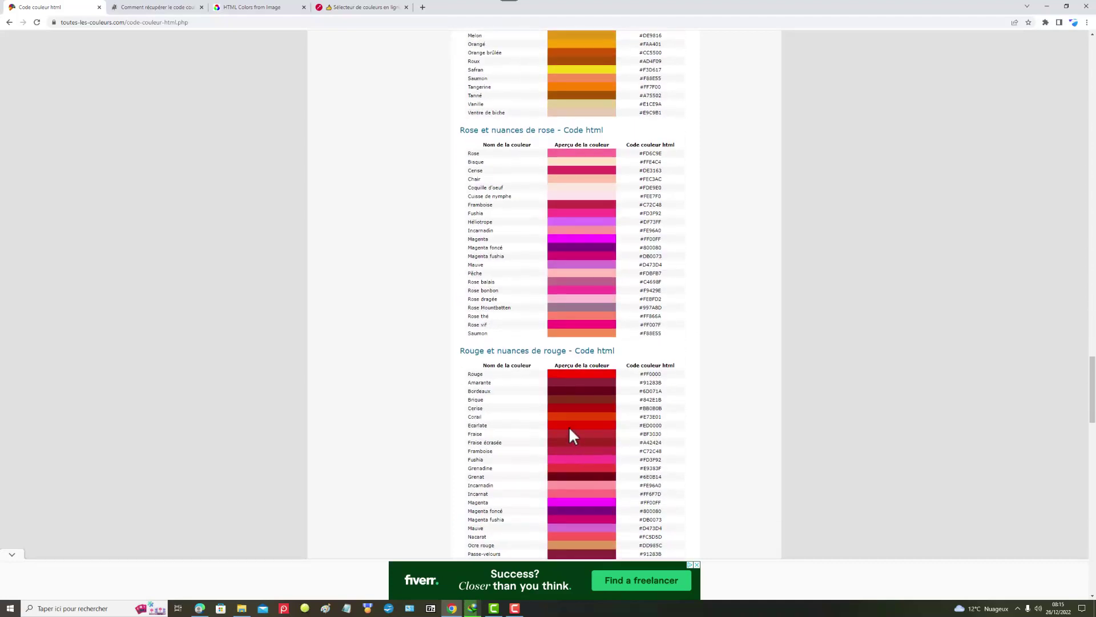
{"action": "scroll", "coordinate": [566, 413], "scroll_direction": "down", "scroll_amount": 2}
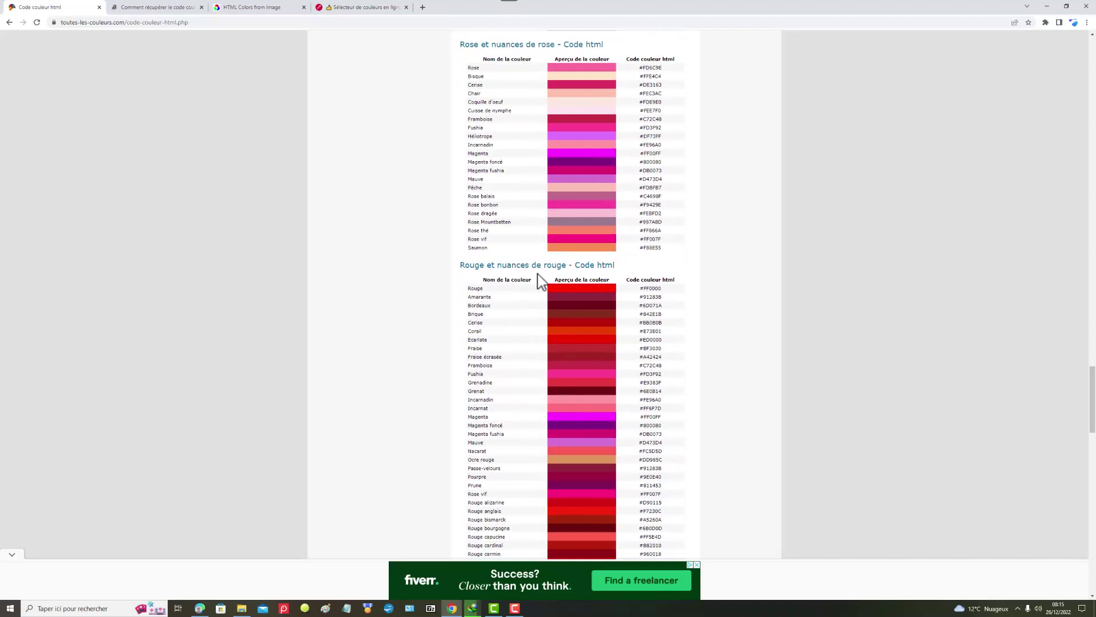
{"action": "scroll", "coordinate": [549, 308], "scroll_direction": "down", "scroll_amount": 5}
{"action": "scroll", "coordinate": [558, 311], "scroll_direction": "up", "scroll_amount": 2}
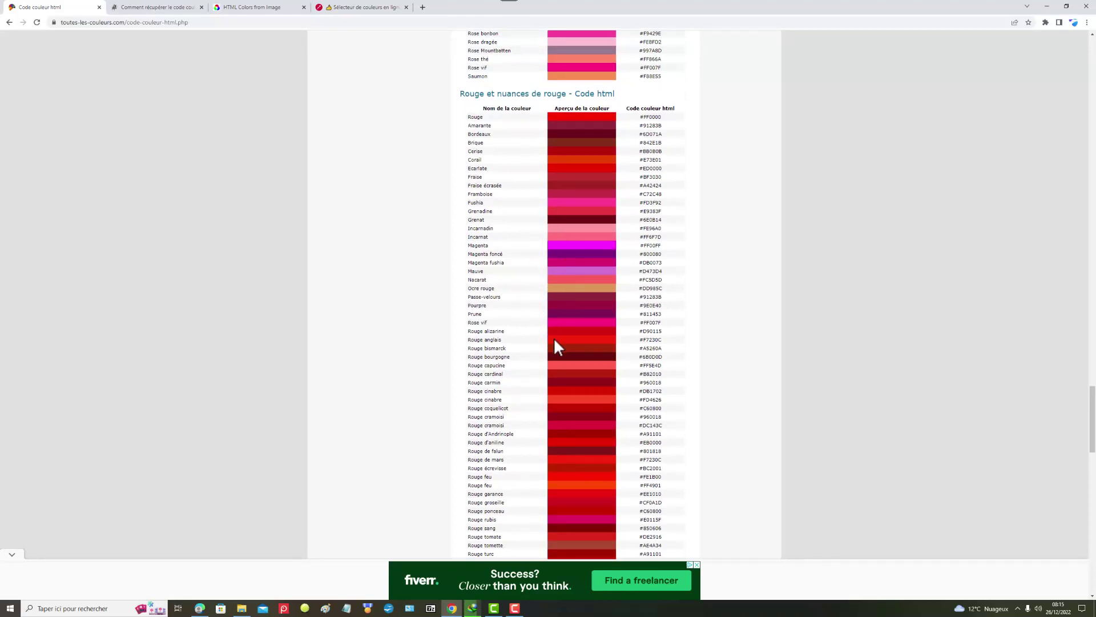
{"action": "scroll", "coordinate": [562, 377], "scroll_direction": "down", "scroll_amount": 6}
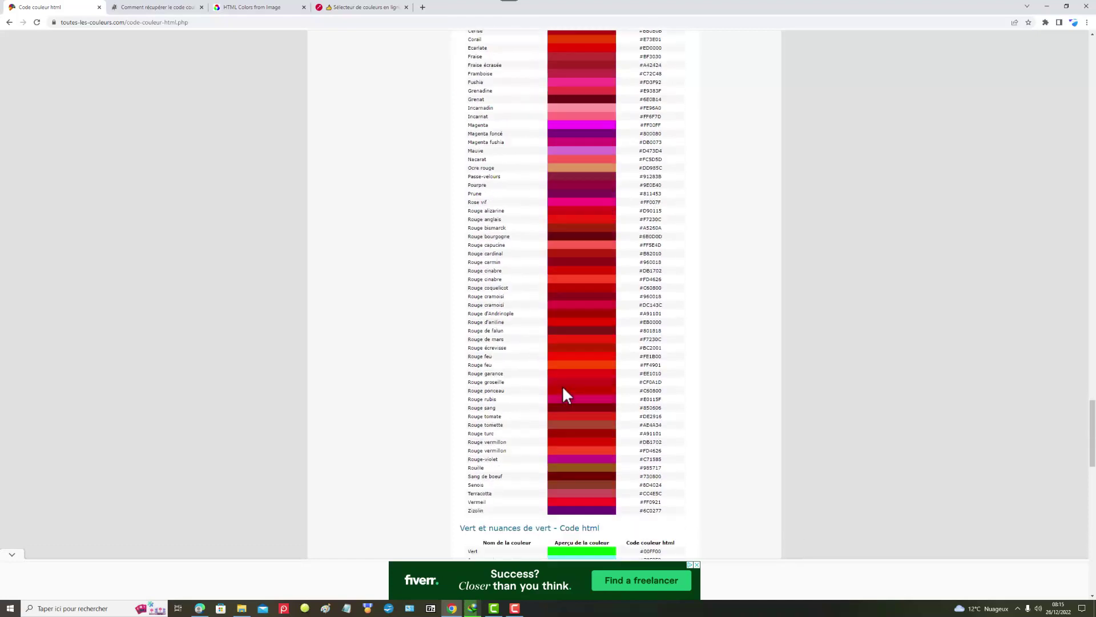
{"action": "scroll", "coordinate": [532, 340], "scroll_direction": "down", "scroll_amount": 8}
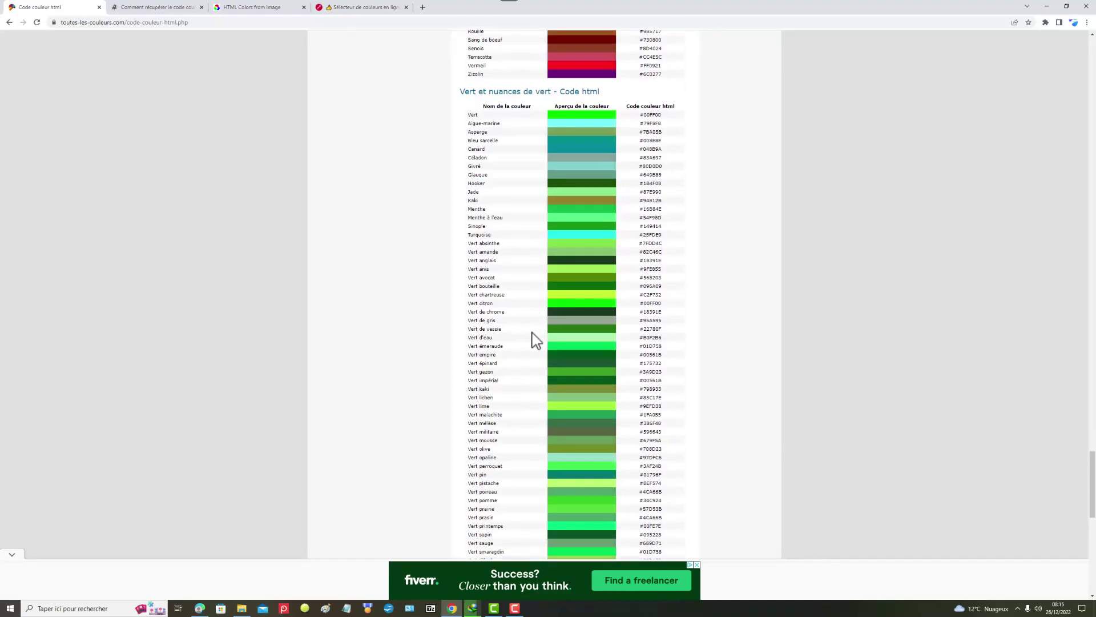
{"action": "scroll", "coordinate": [545, 337], "scroll_direction": "down", "scroll_amount": 2}
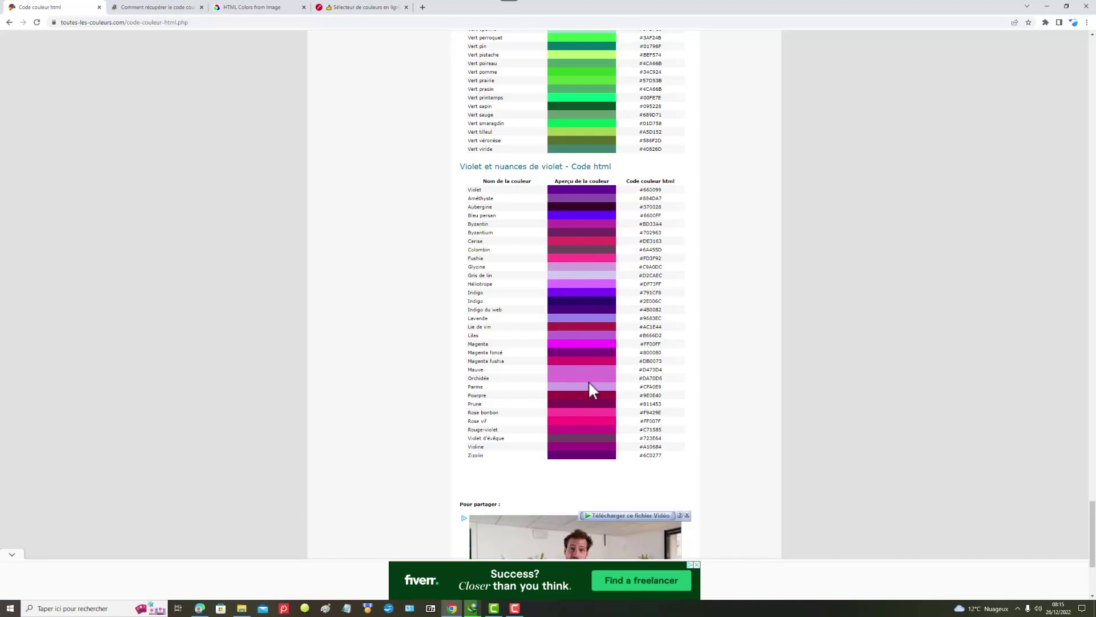
{"action": "scroll", "coordinate": [589, 451], "scroll_direction": "down", "scroll_amount": 4}
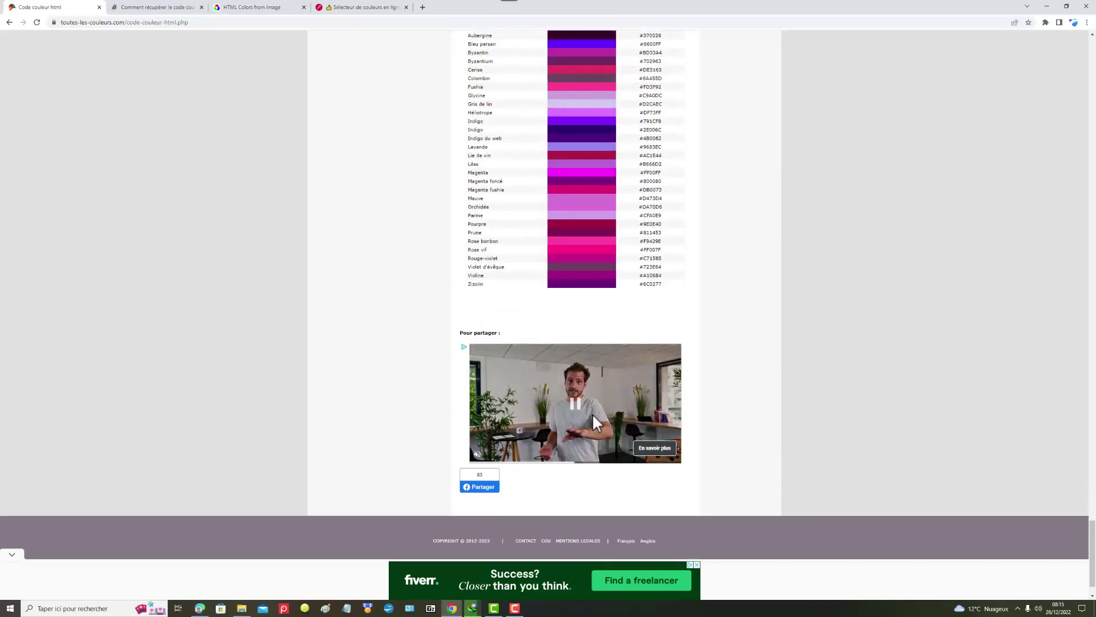
Open the Nuancier Pantone page from the site's list of latest searches
{"action": "scroll", "coordinate": [506, 346], "scroll_direction": "up", "scroll_amount": 8}
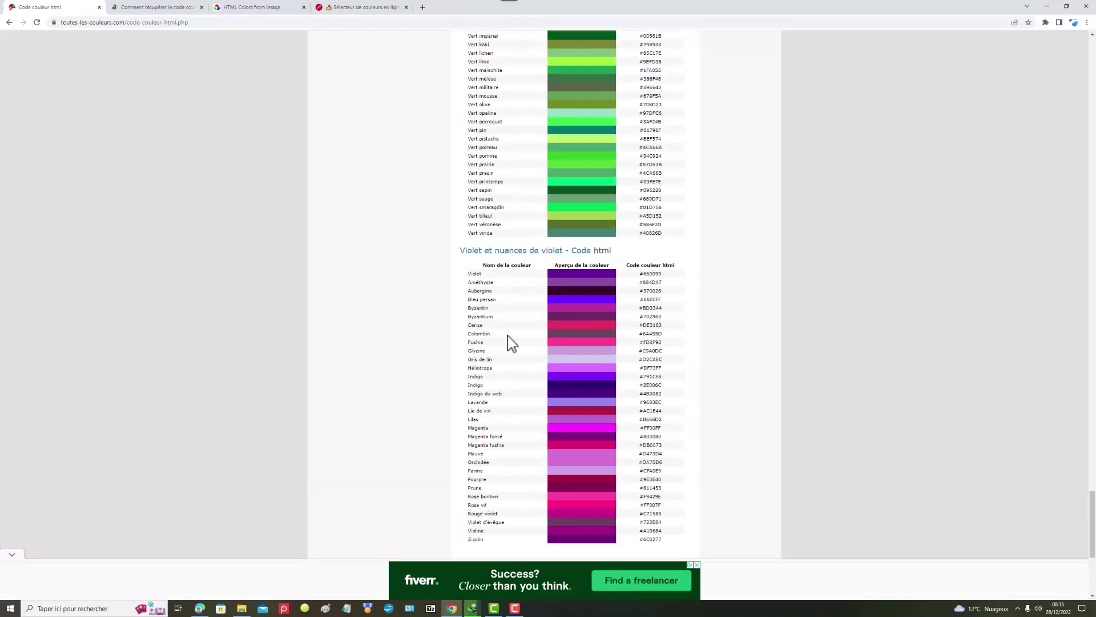
{"action": "scroll", "coordinate": [516, 340], "scroll_direction": "up", "scroll_amount": 20}
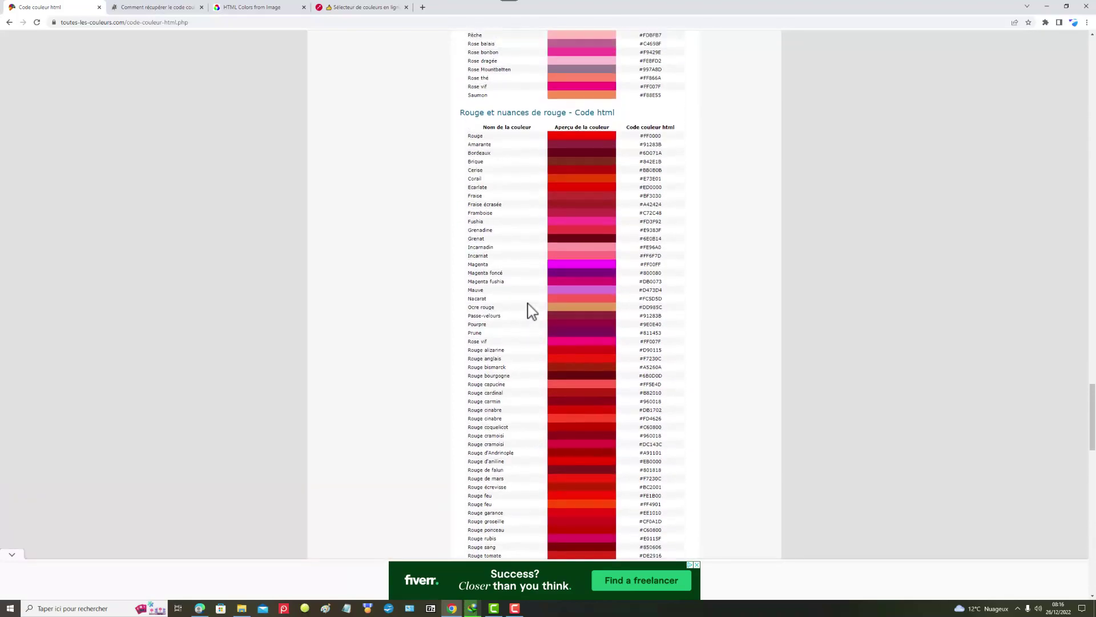
{"action": "left_click_drag", "start_coordinate": [1091, 415], "coordinate": [1028, 129]}
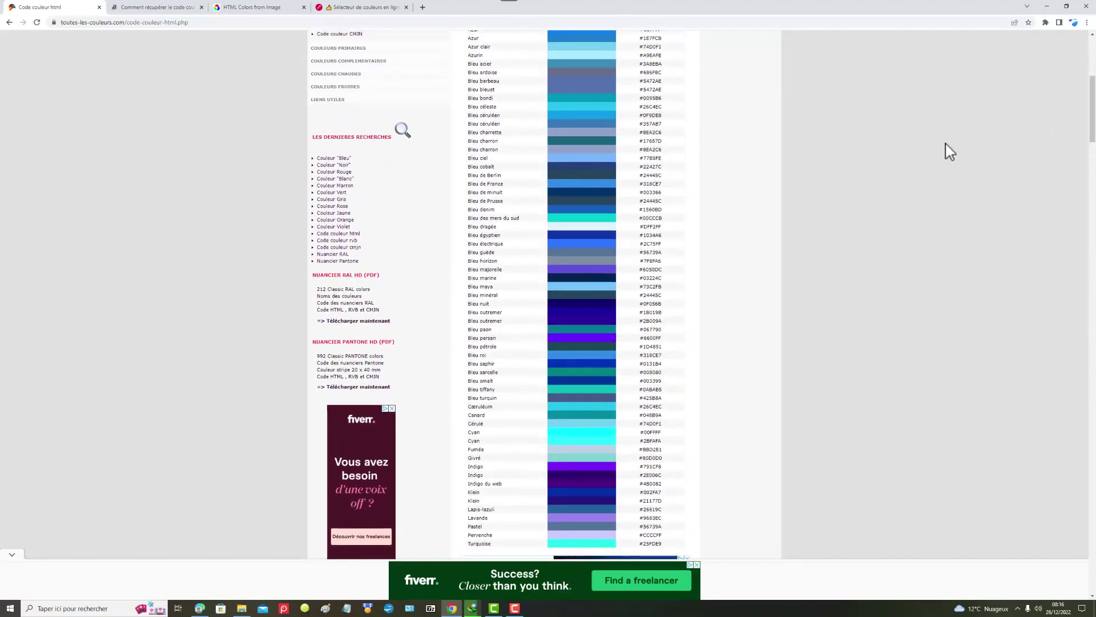
{"action": "left_click", "coordinate": [337, 262]}
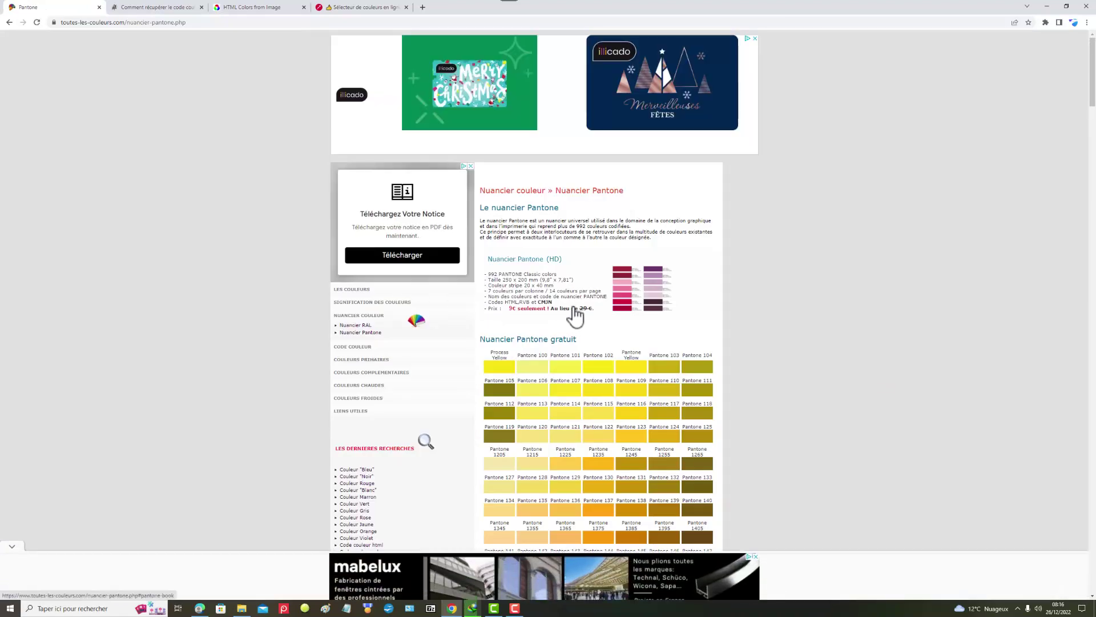
Look through the swatches of the free Pantone colour chart
{"action": "scroll", "coordinate": [576, 315], "scroll_direction": "down", "scroll_amount": 2}
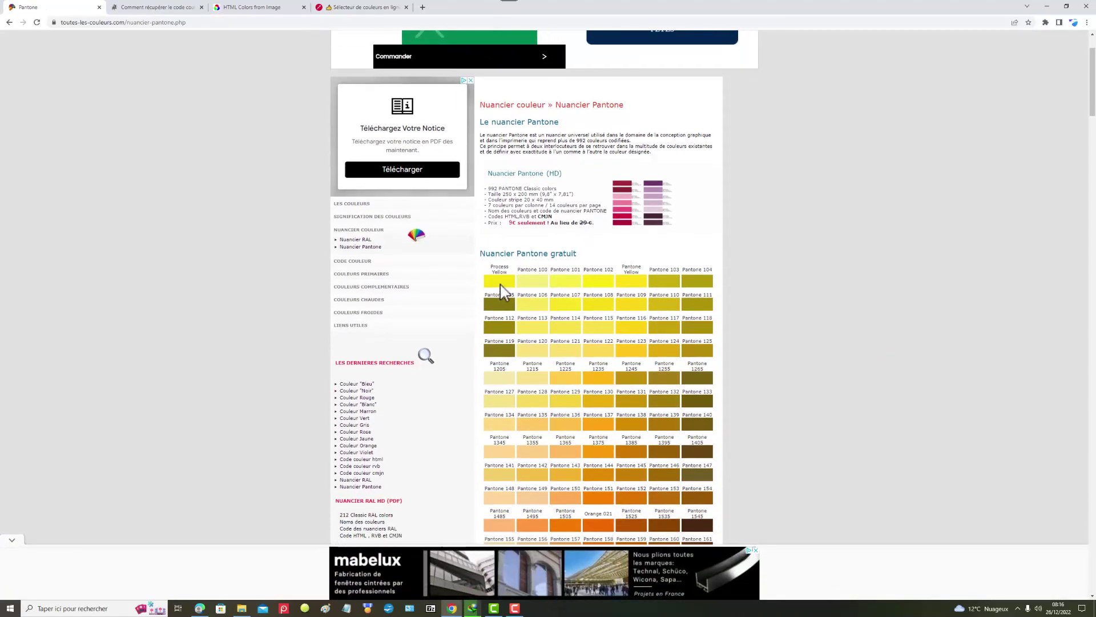
{"action": "scroll", "coordinate": [533, 281], "scroll_direction": "down", "scroll_amount": 8}
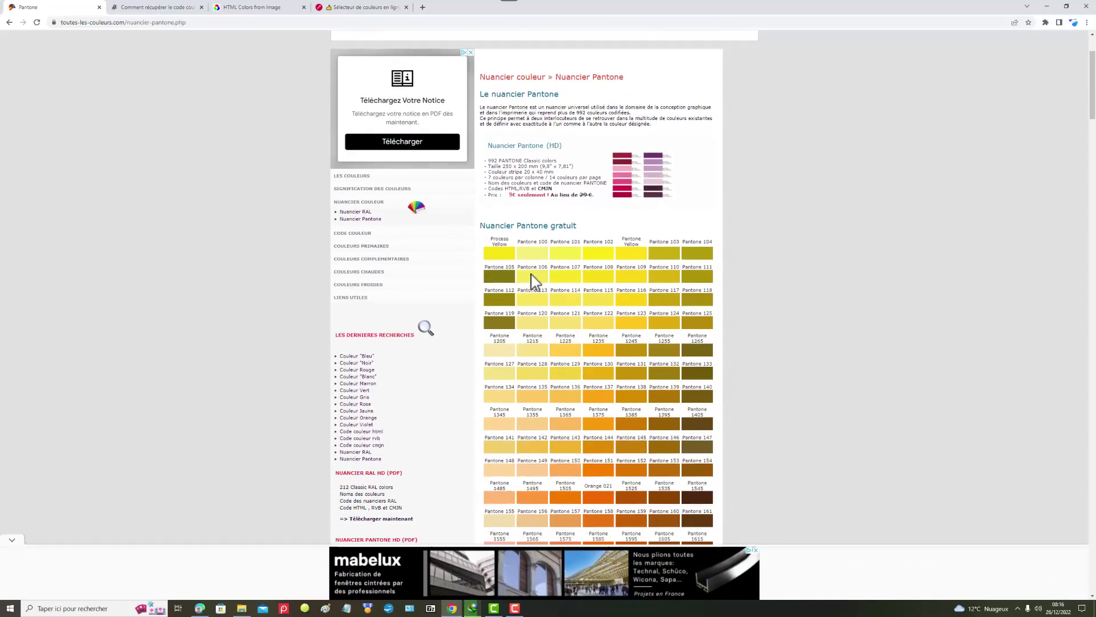
{"action": "scroll", "coordinate": [533, 281], "scroll_direction": "down", "scroll_amount": 5}
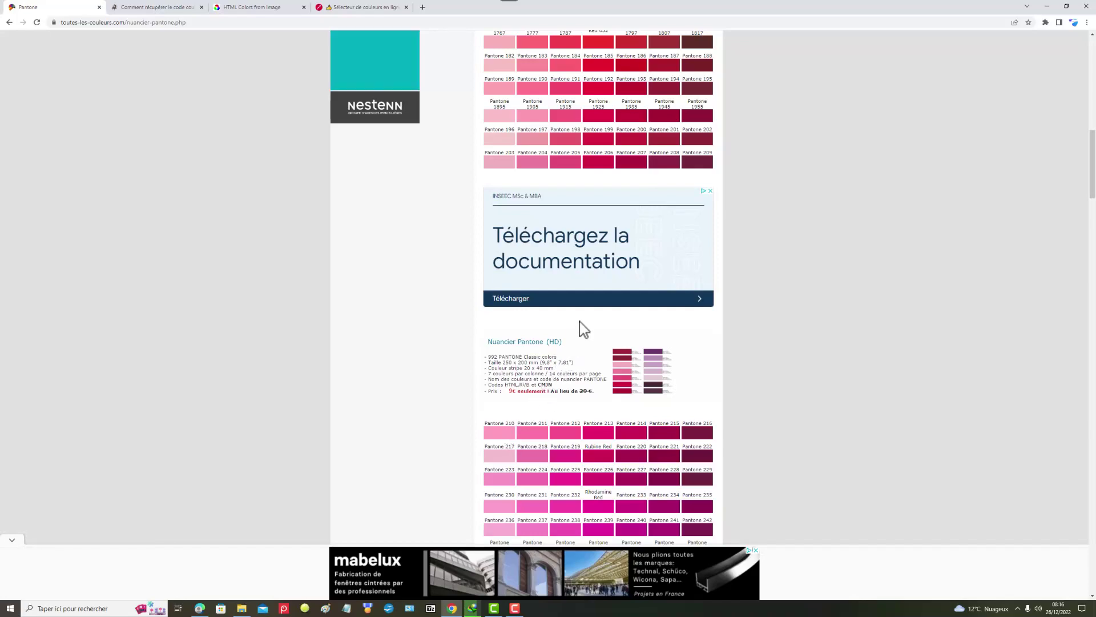
{"action": "scroll", "coordinate": [582, 321], "scroll_direction": "up", "scroll_amount": 6}
{"action": "scroll", "coordinate": [589, 314], "scroll_direction": "up", "scroll_amount": 4}
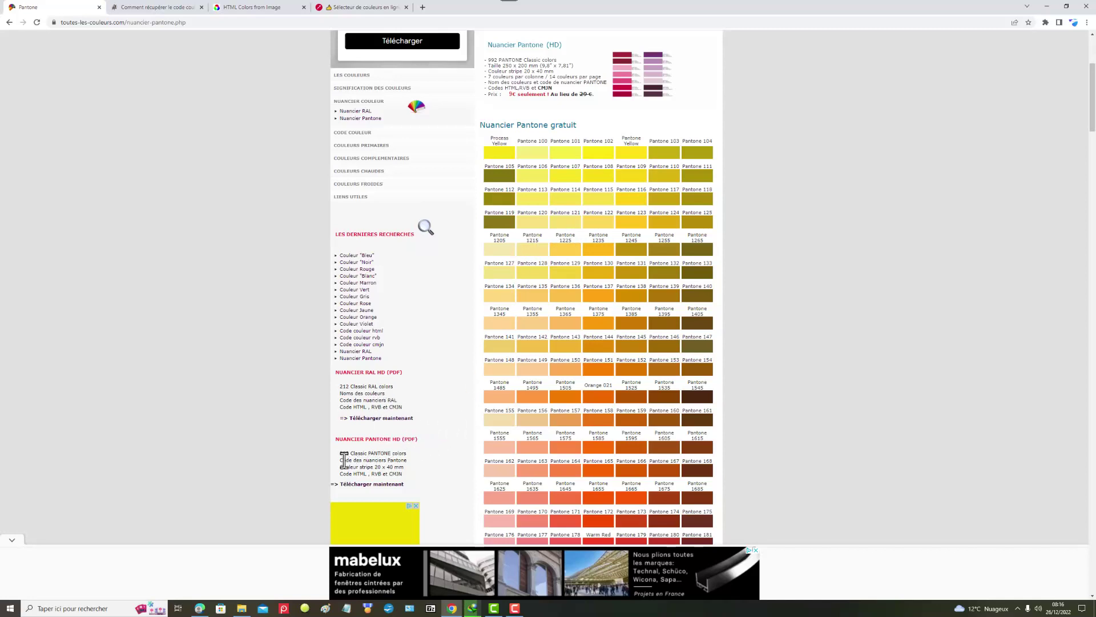
View the download section for the Pantone HD PDF catalogue and look back over the swatches above it
{"action": "left_click", "coordinate": [371, 484]}
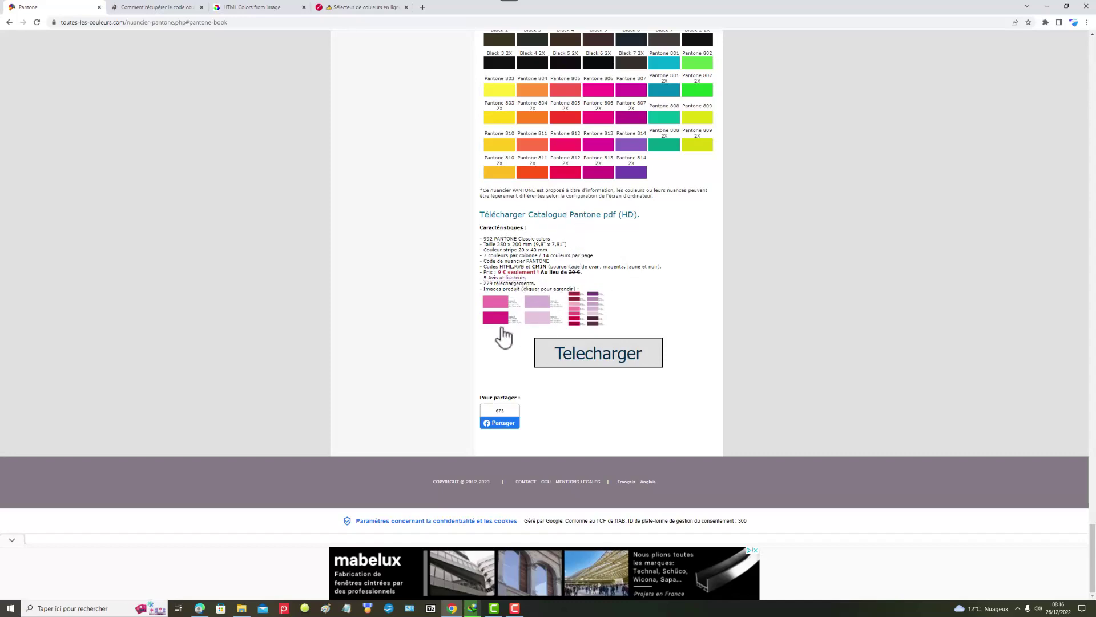
{"action": "scroll", "coordinate": [400, 251], "scroll_direction": "up", "scroll_amount": 4}
{"action": "scroll", "coordinate": [408, 243], "scroll_direction": "up", "scroll_amount": 20}
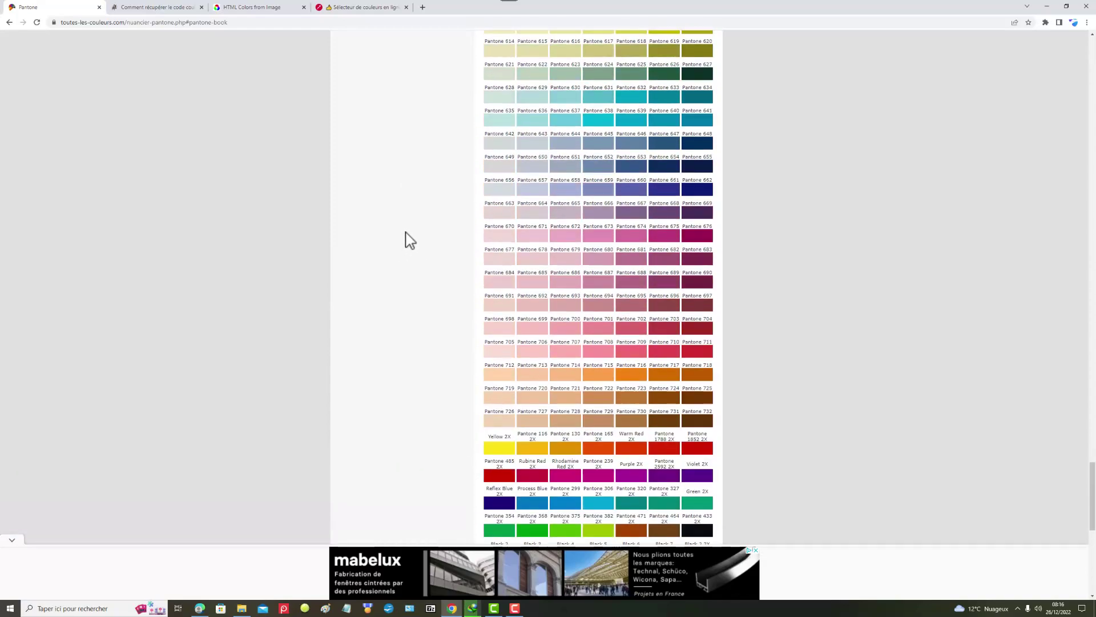
Open the article on retrieving an image's colour code and read the explanation of HTML/HEXA, RVB and CMJN codes with the sample palette
{"action": "scroll", "coordinate": [411, 238], "scroll_direction": "up", "scroll_amount": 12}
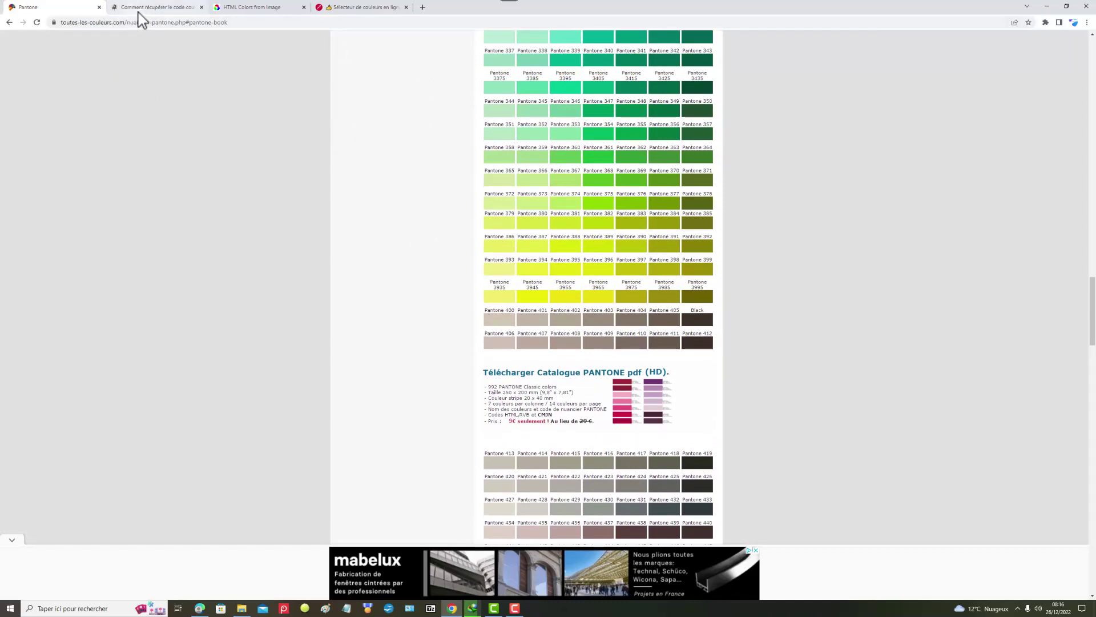
{"action": "left_click", "coordinate": [161, 10]}
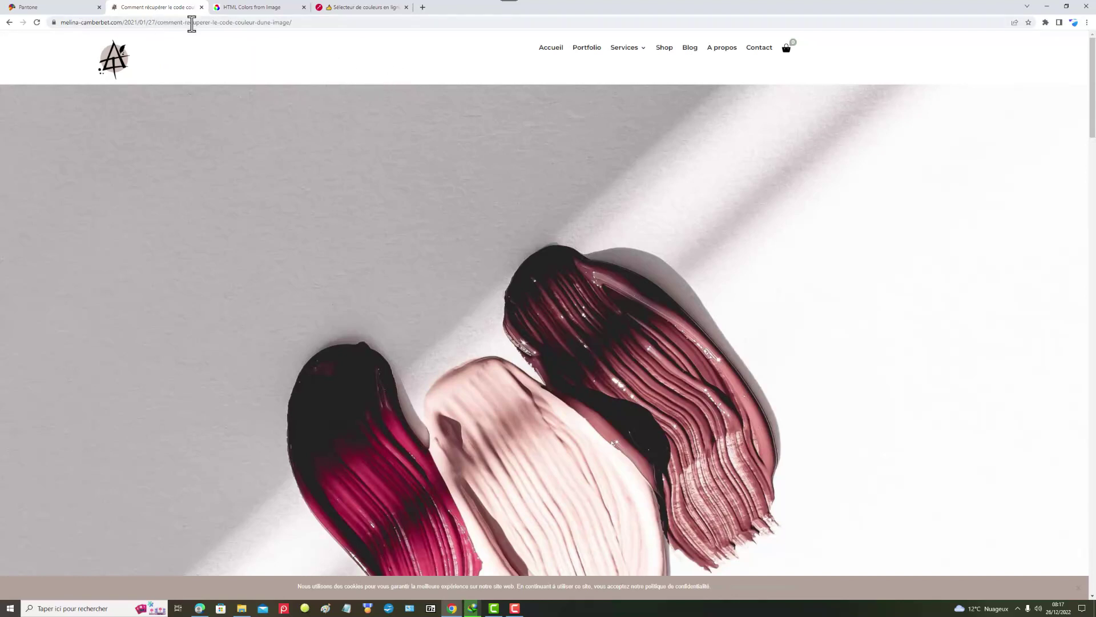
{"action": "scroll", "coordinate": [609, 108], "scroll_direction": "down", "scroll_amount": 10}
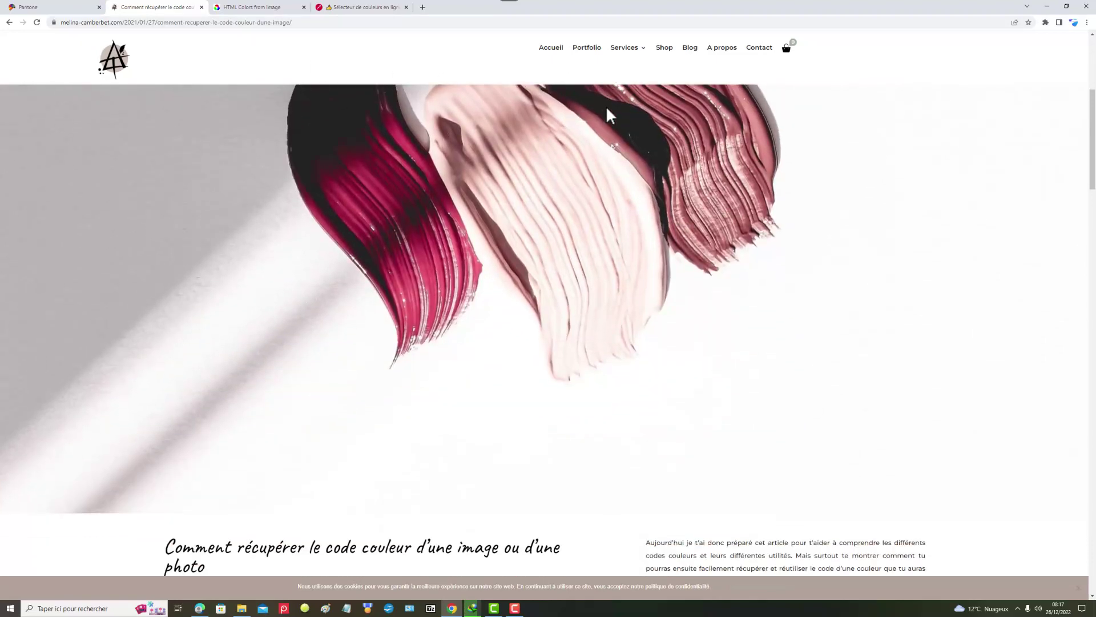
{"action": "scroll", "coordinate": [571, 211], "scroll_direction": "down", "scroll_amount": 5}
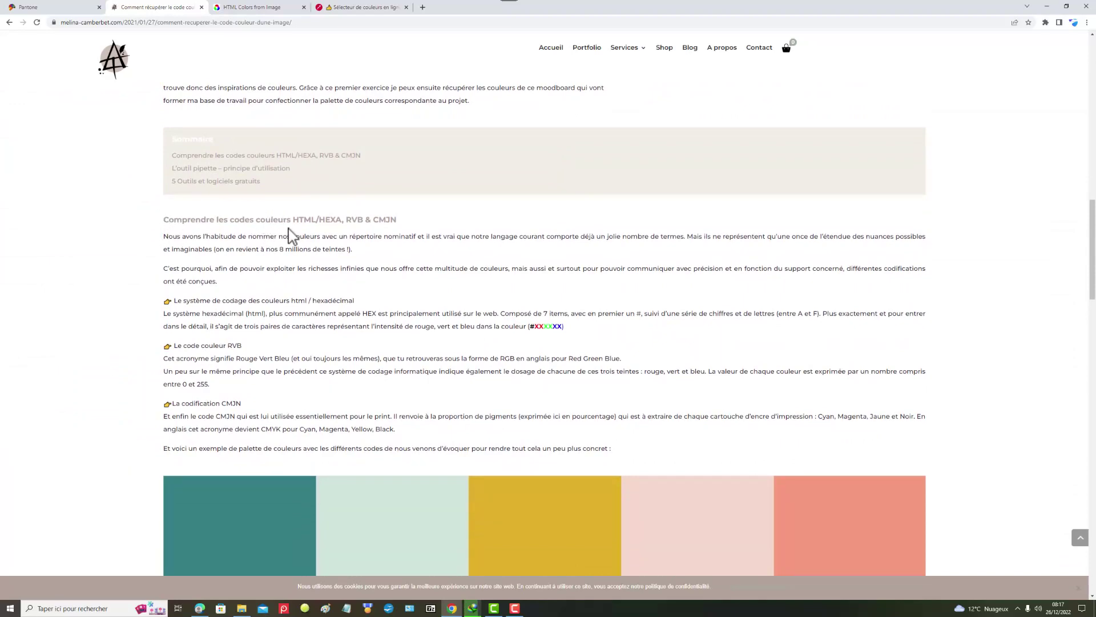
{"action": "scroll", "coordinate": [278, 299], "scroll_direction": "down", "scroll_amount": 6}
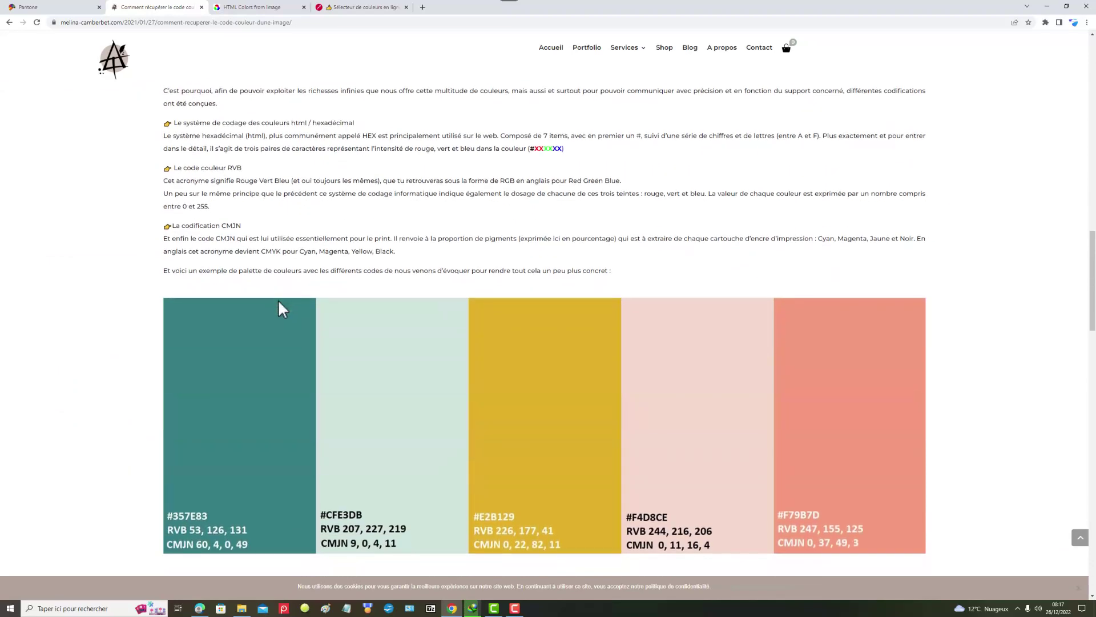
{"action": "scroll", "coordinate": [284, 288], "scroll_direction": "down", "scroll_amount": 1}
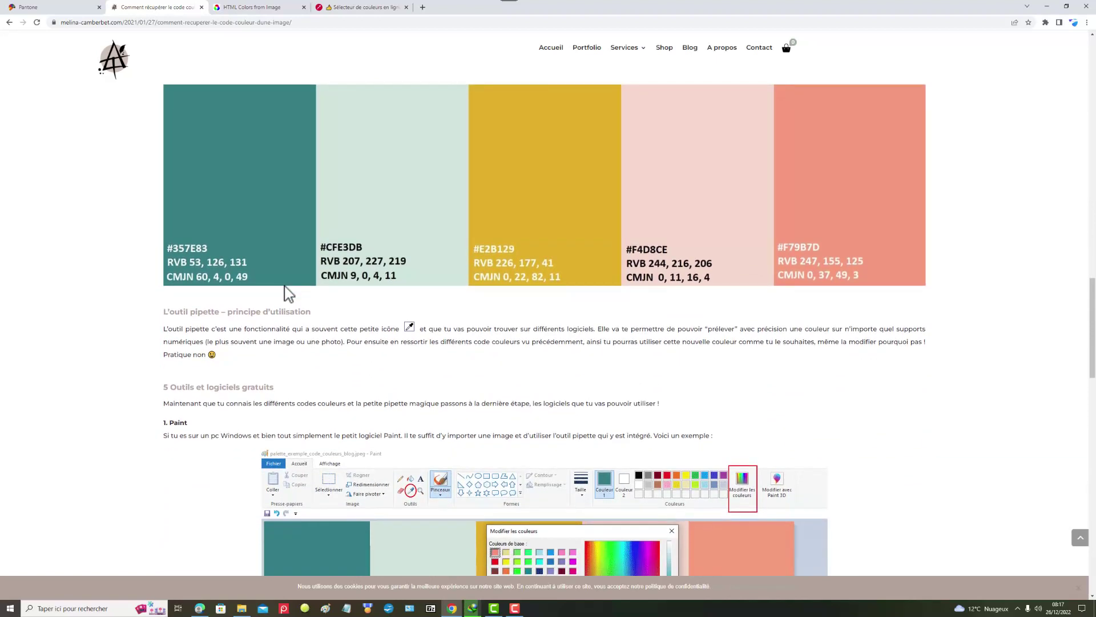
Examine the article's sections on the eyedropper tool and on the free tools and software, including the Paint and PowerPoint examples
{"action": "scroll", "coordinate": [285, 283], "scroll_direction": "down", "scroll_amount": 1}
{"action": "scroll", "coordinate": [289, 287], "scroll_direction": "down", "scroll_amount": 1}
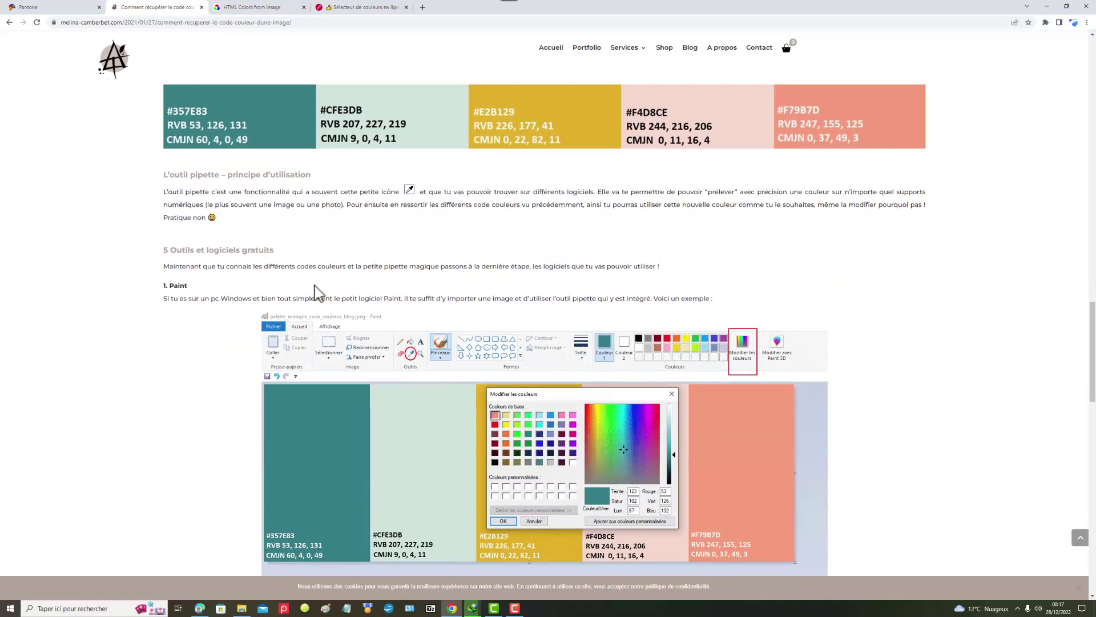
{"action": "scroll", "coordinate": [315, 292], "scroll_direction": "up", "scroll_amount": 2}
{"action": "scroll", "coordinate": [320, 291], "scroll_direction": "down", "scroll_amount": 2}
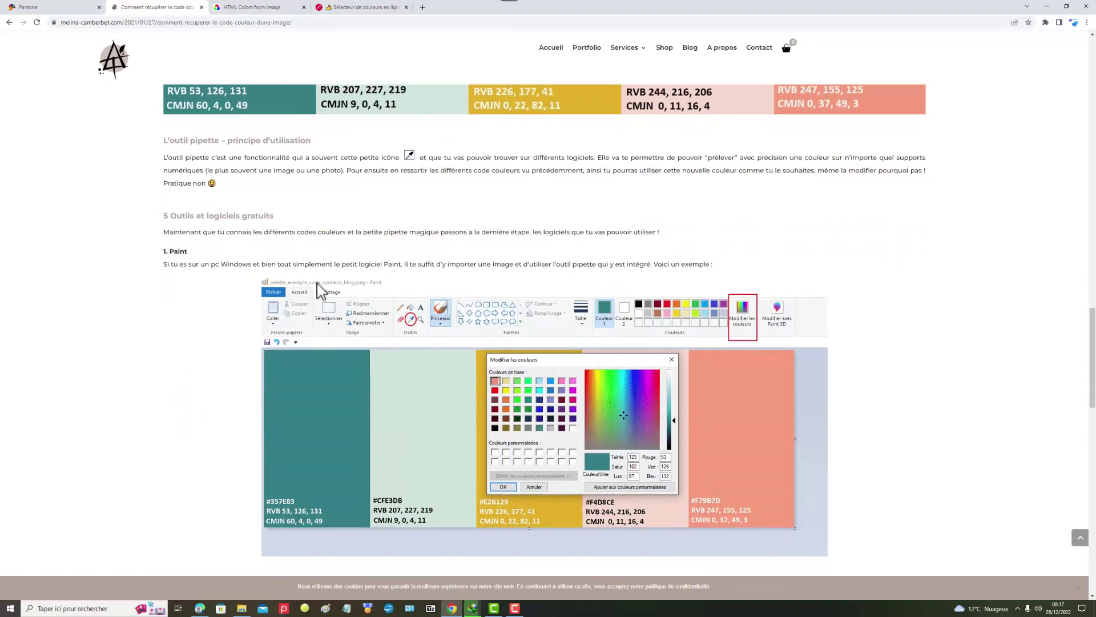
{"action": "scroll", "coordinate": [317, 284], "scroll_direction": "down", "scroll_amount": 2}
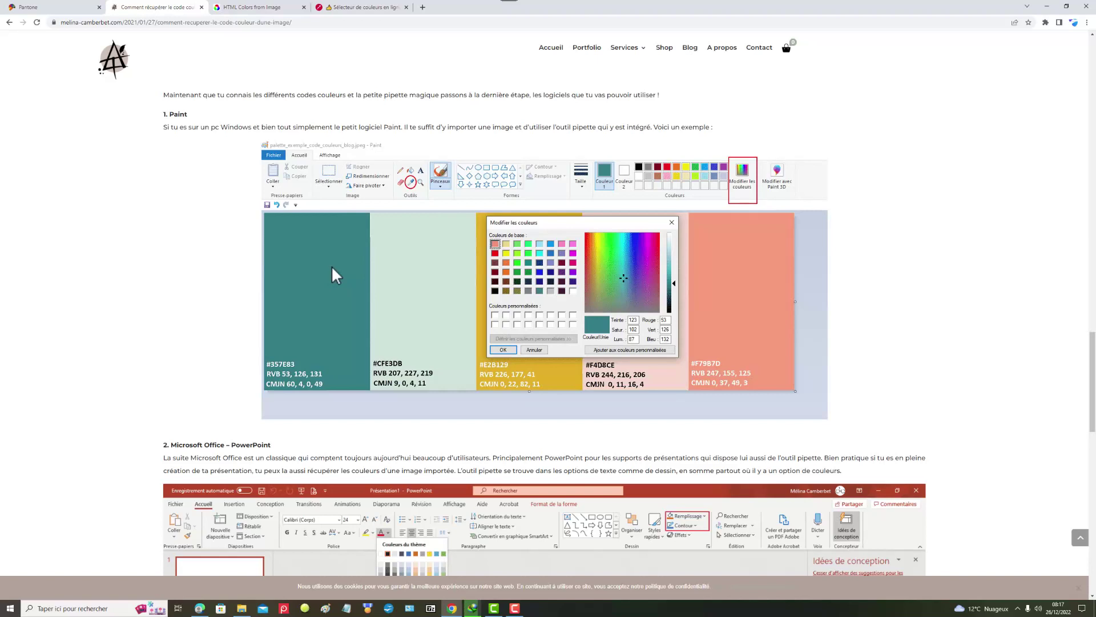
{"action": "scroll", "coordinate": [331, 265], "scroll_direction": "down", "scroll_amount": 4}
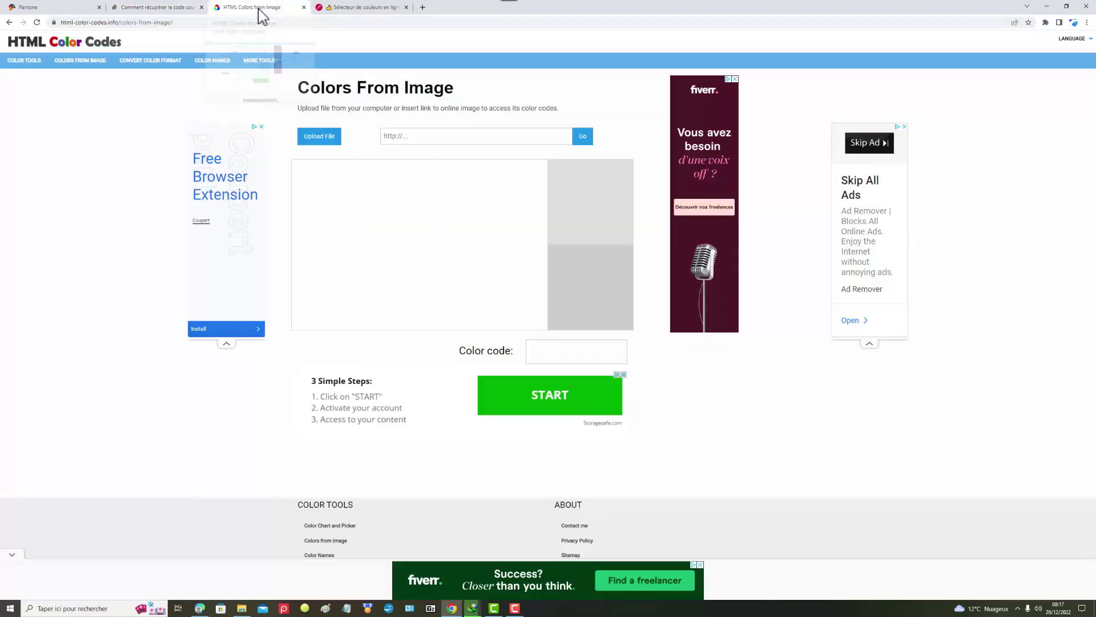
Upload the étoile polaire image from the Screenpresso folder to the Colors From Image tool on html-color-codes.info
{"action": "left_click", "coordinate": [257, 12]}
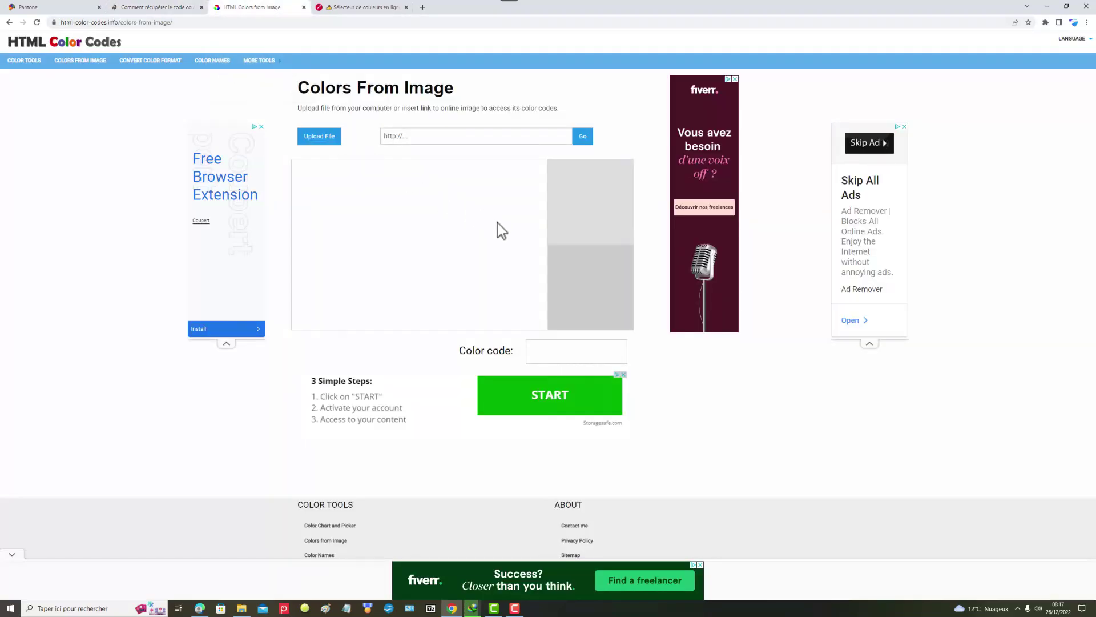
{"action": "left_click", "coordinate": [321, 140]}
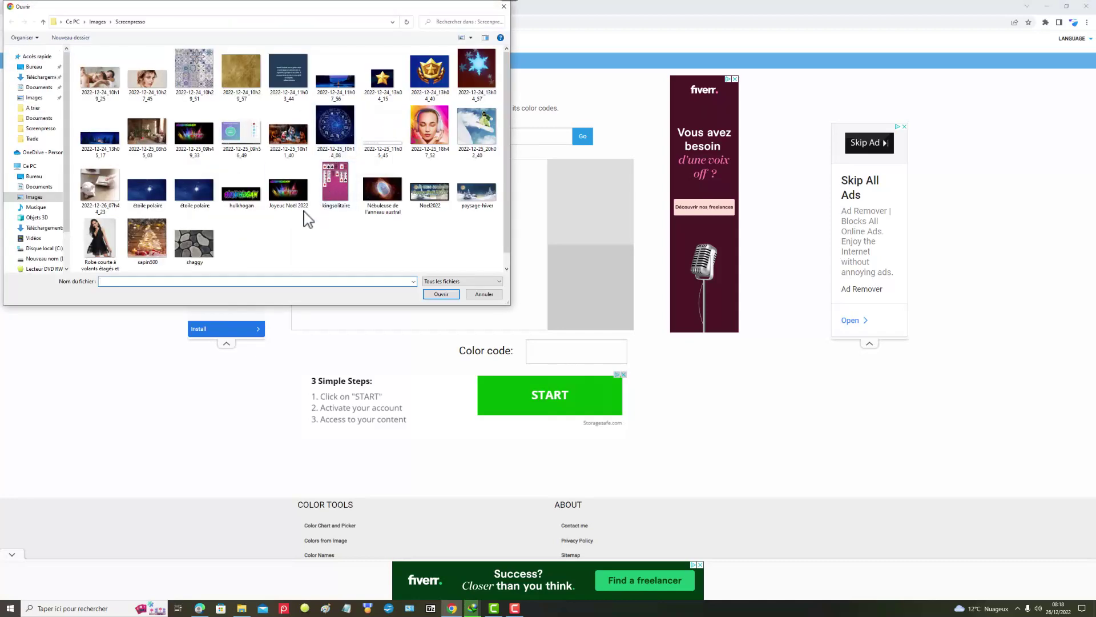
{"action": "left_click", "coordinate": [142, 204]}
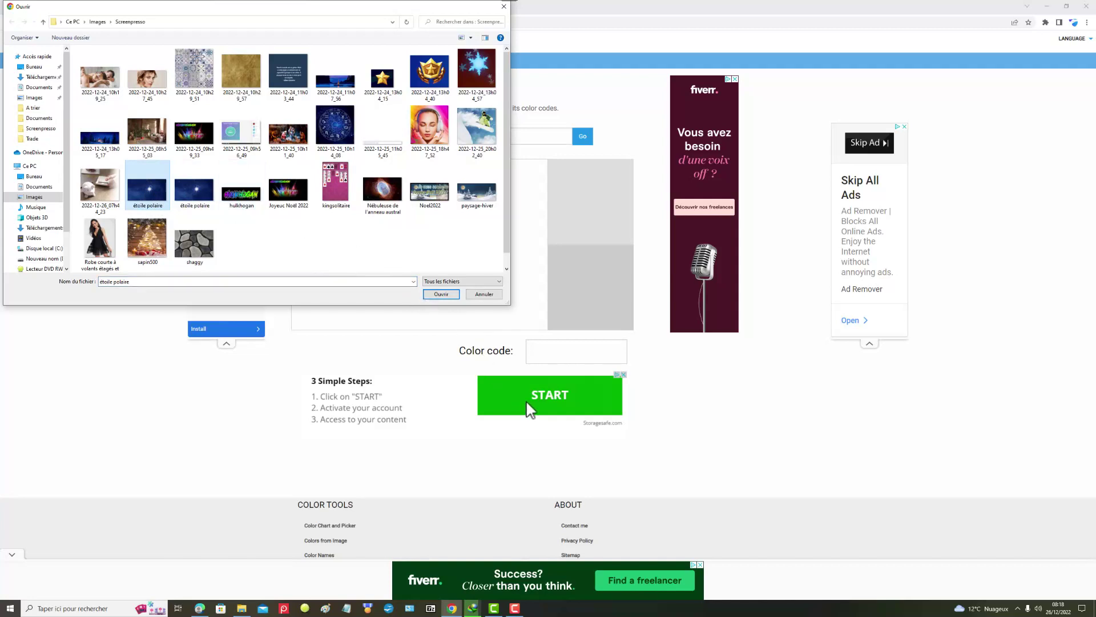
{"action": "left_click", "coordinate": [432, 295]}
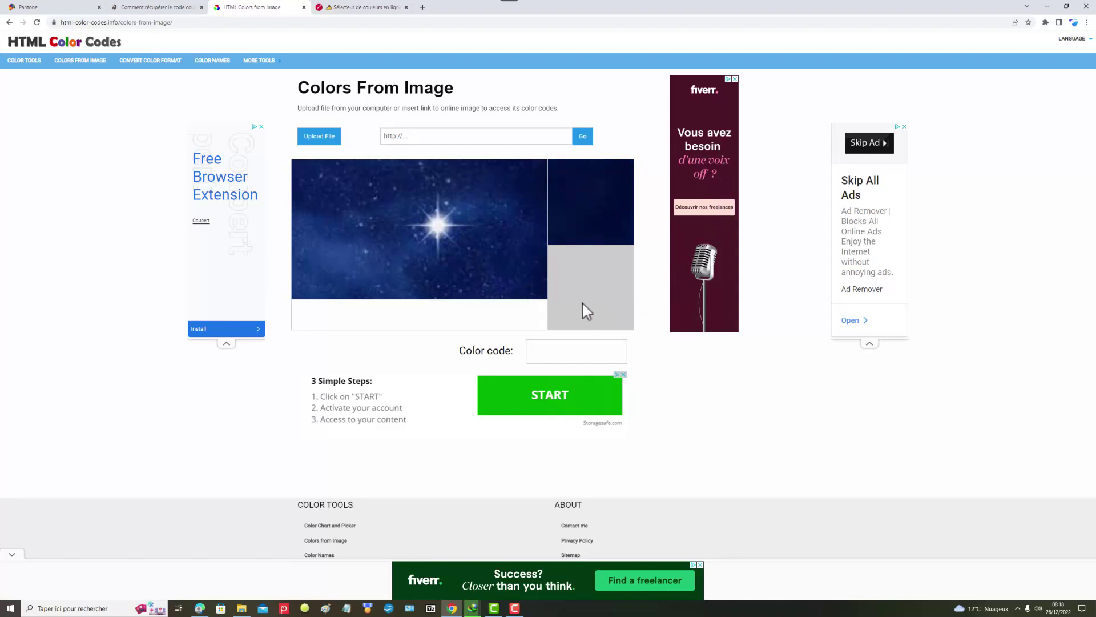
Sample the dark blue sky, the lighter blue area and the edge of the bright star in the image for their colour codes
{"action": "left_click", "coordinate": [298, 199]}
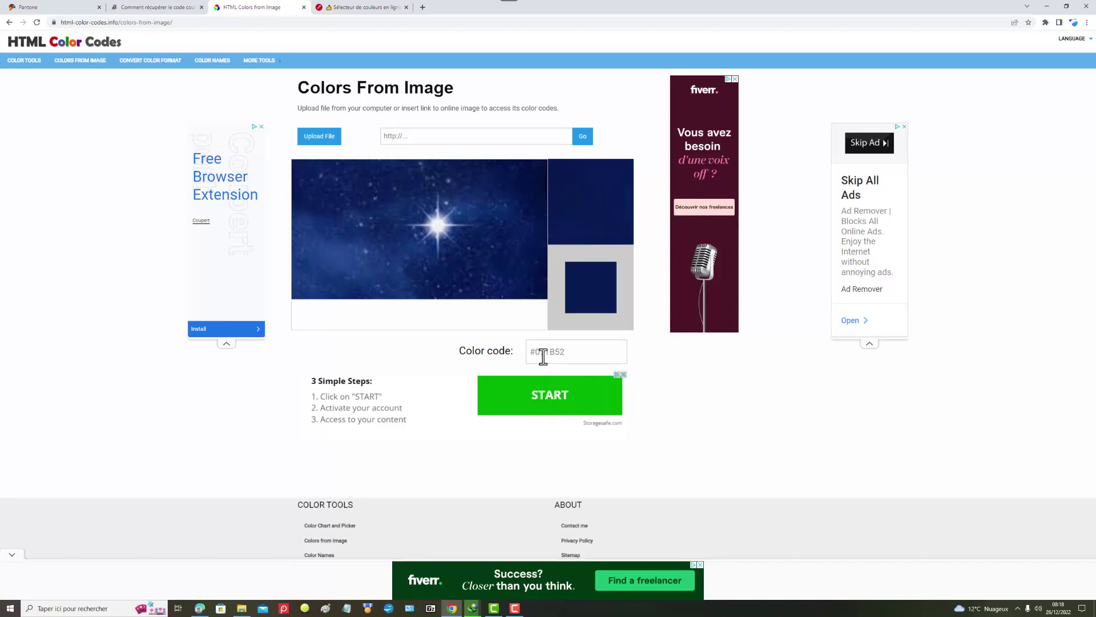
{"action": "left_click_drag", "start_coordinate": [567, 351], "coordinate": [524, 357]}
{"action": "left_click", "coordinate": [340, 248]}
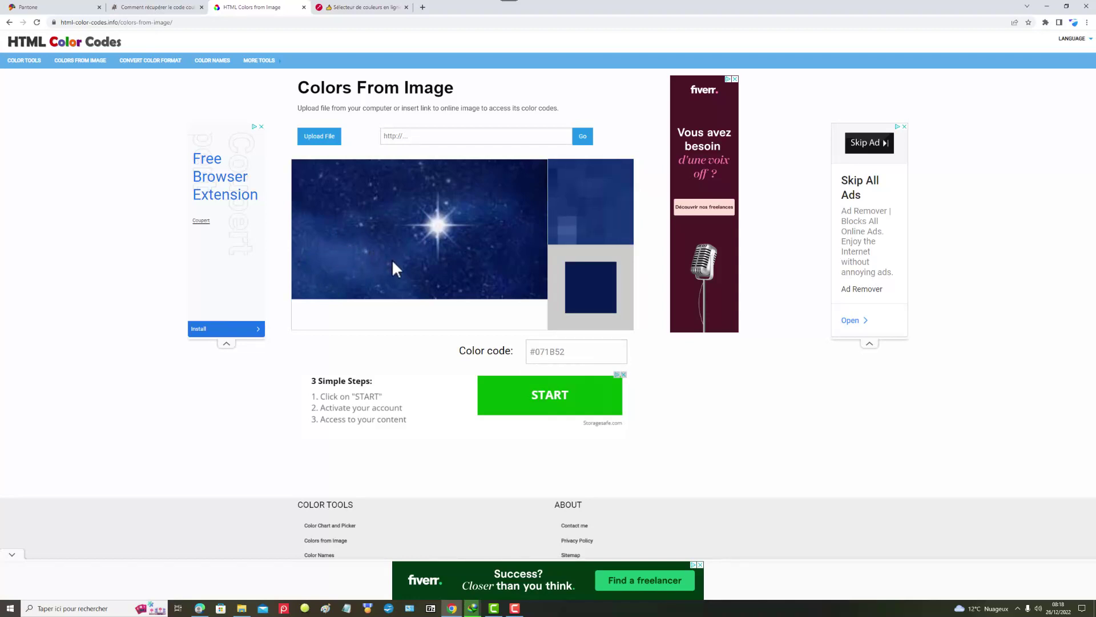
{"action": "left_click", "coordinate": [345, 252]}
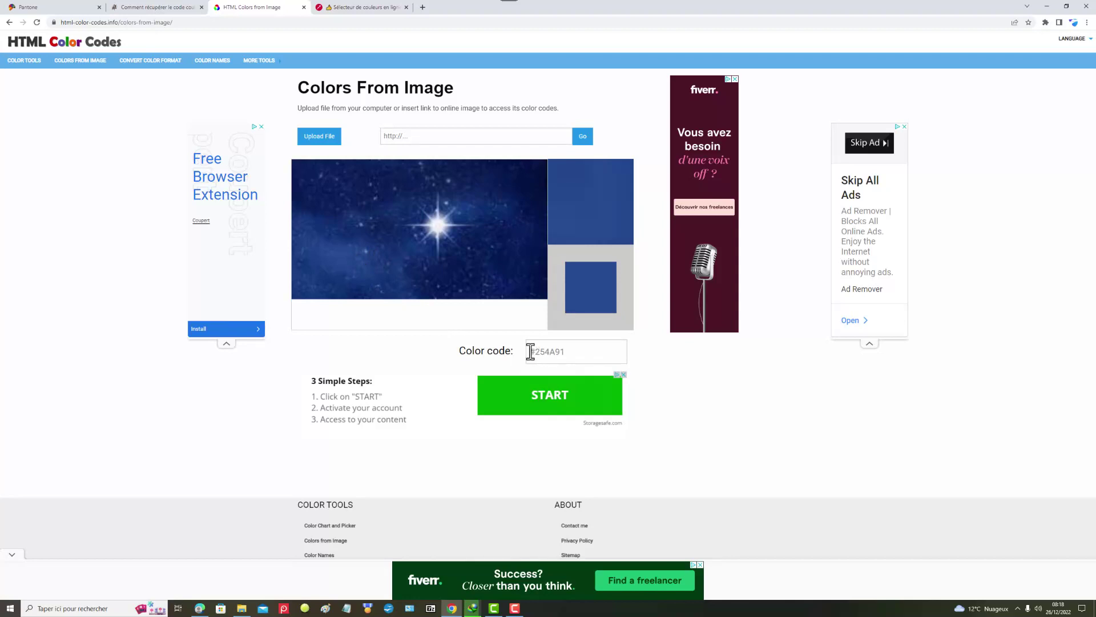
{"action": "left_click", "coordinate": [433, 232]}
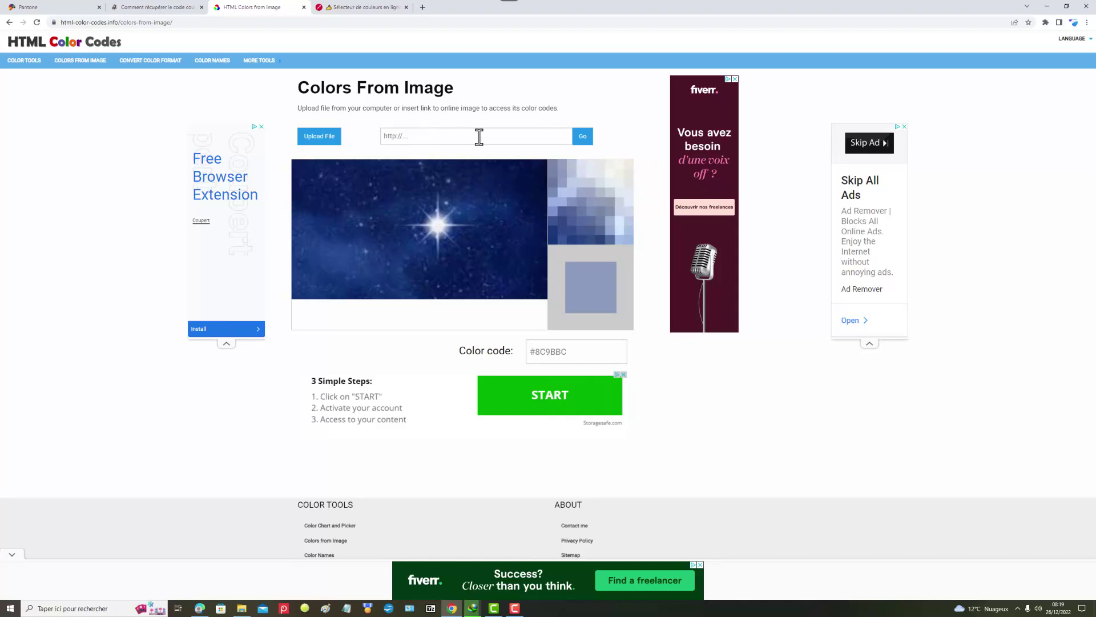
Search Google for "feu d'artifice" in a separate browser tab and show the image results
{"action": "left_click", "coordinate": [423, 7]}
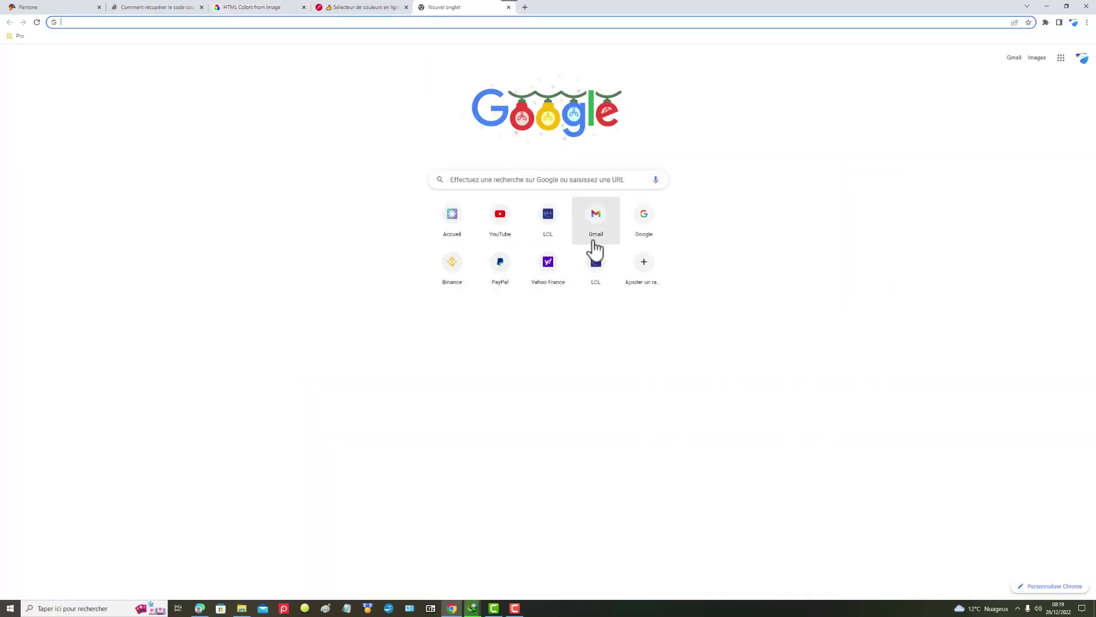
{"action": "left_click", "coordinate": [630, 232]}
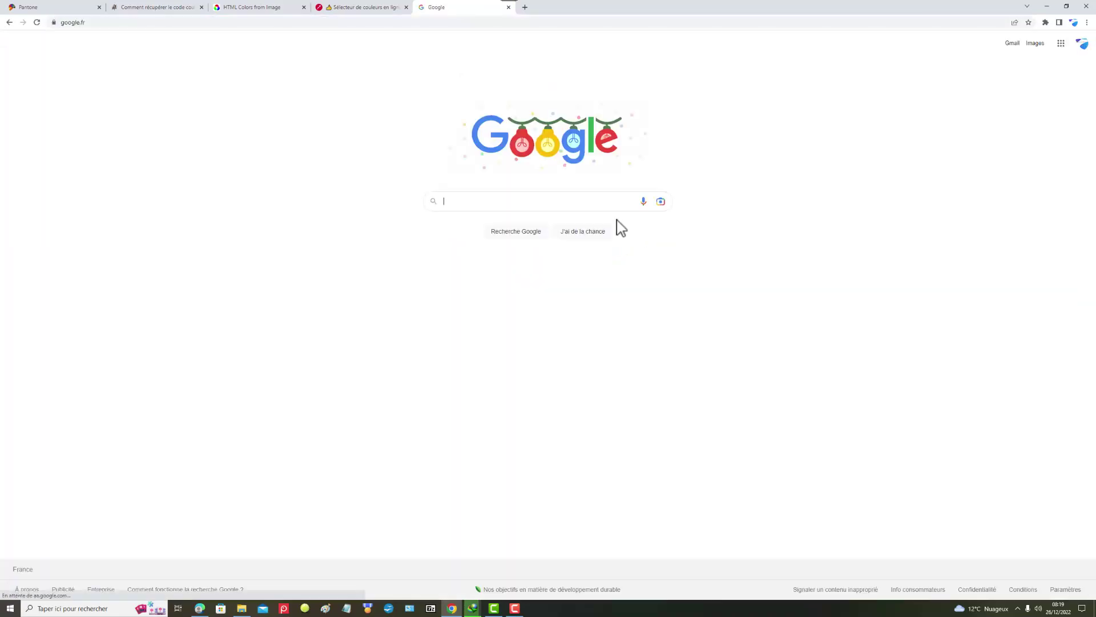
{"action": "left_click", "coordinate": [463, 202]}
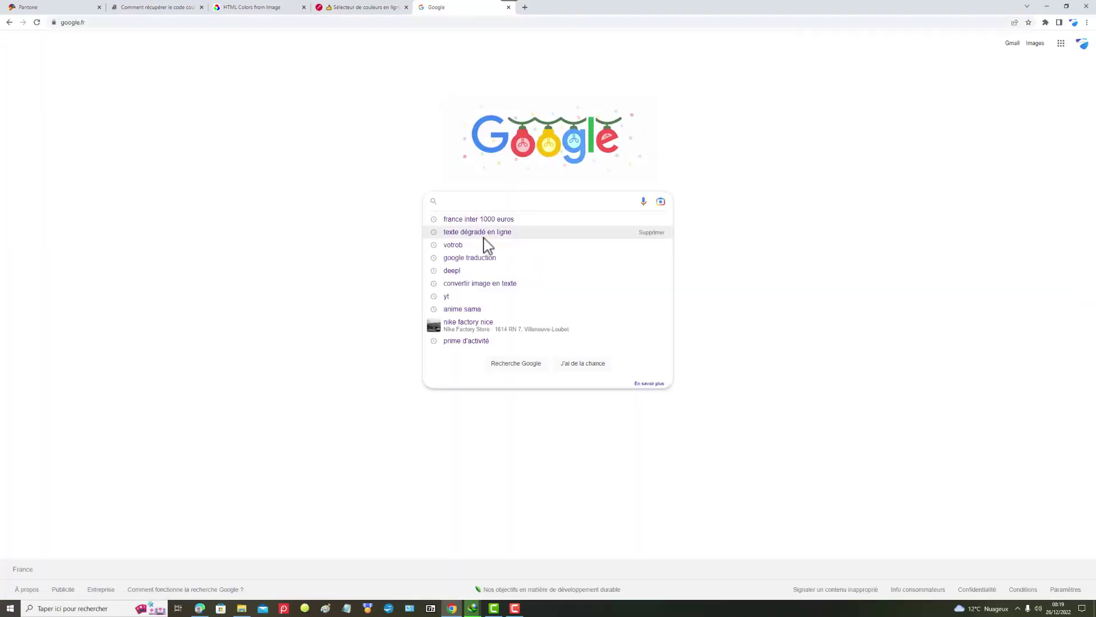
{"action": "type", "text": "fe"}
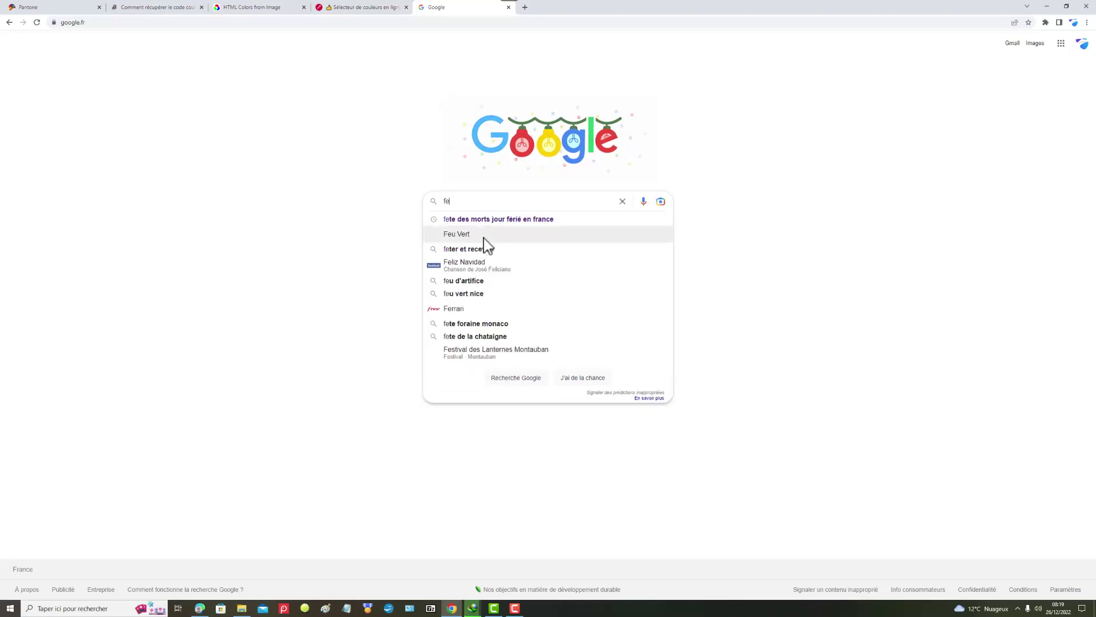
{"action": "type", "text": "u d'arti"}
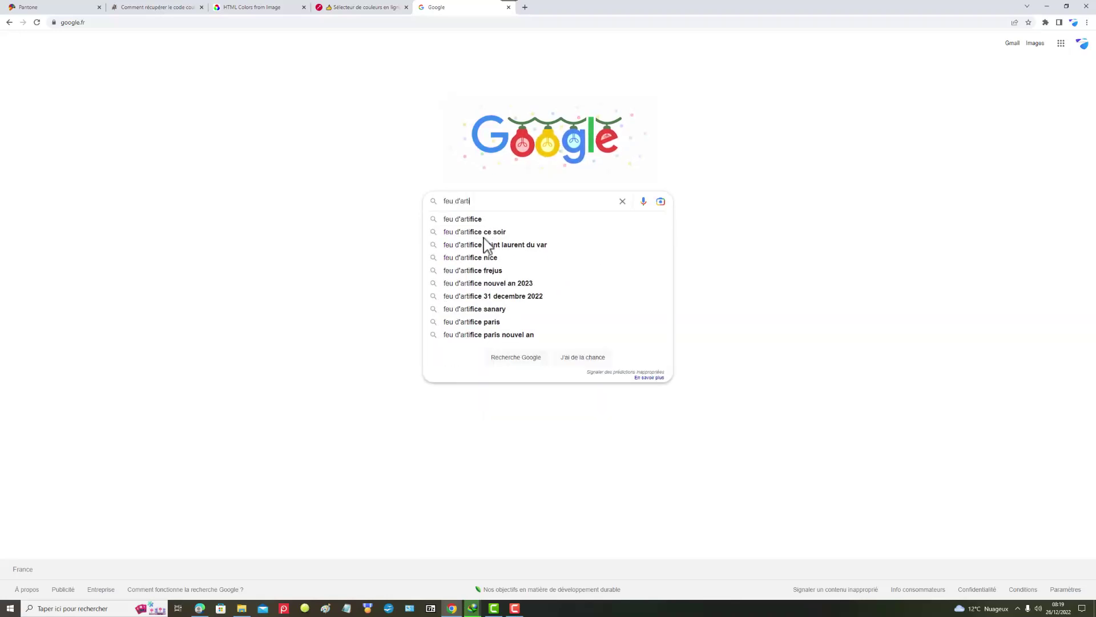
{"action": "left_click", "coordinate": [469, 219]}
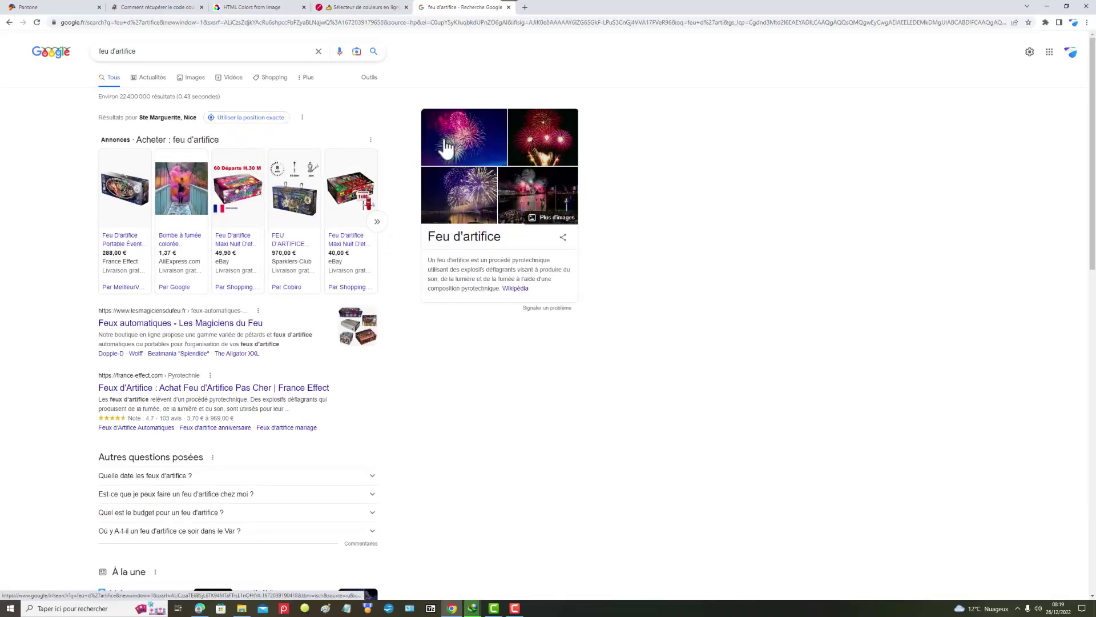
{"action": "left_click", "coordinate": [193, 79]}
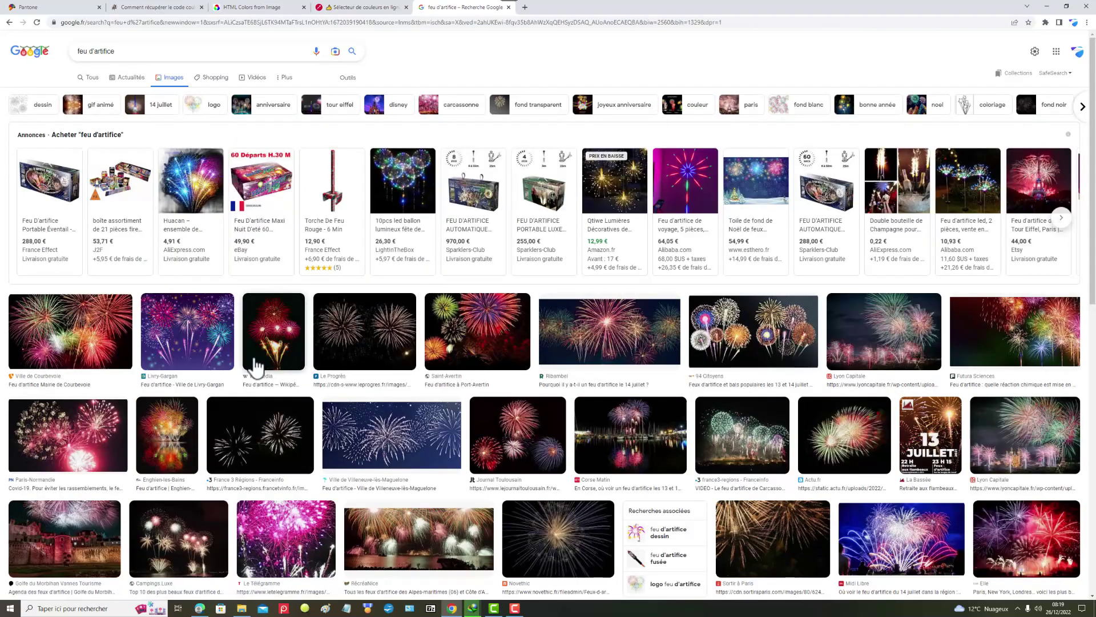
Open the red fireworks photo from Wikipedia and show it enlarged in the article's media viewer
{"action": "left_click", "coordinate": [270, 329]}
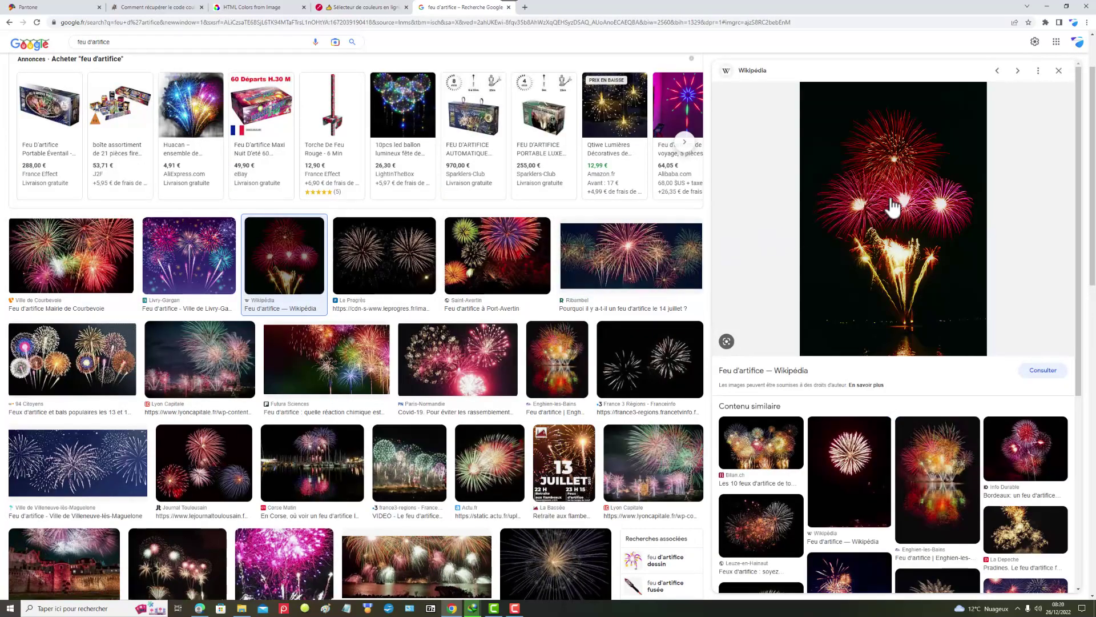
{"action": "left_click", "coordinate": [890, 207]}
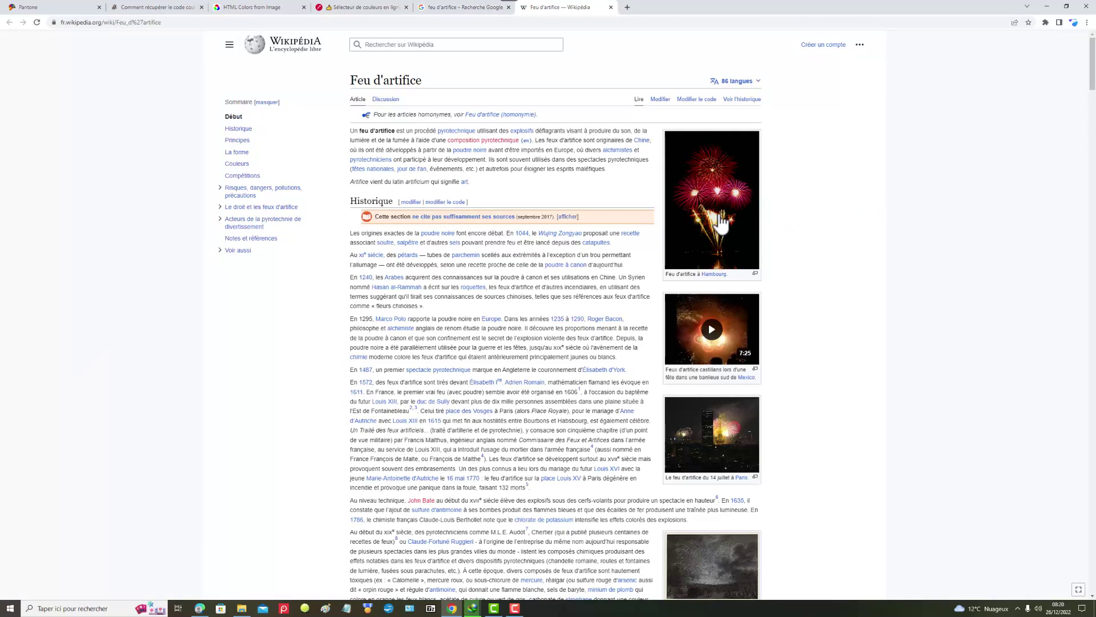
{"action": "left_click", "coordinate": [721, 223]}
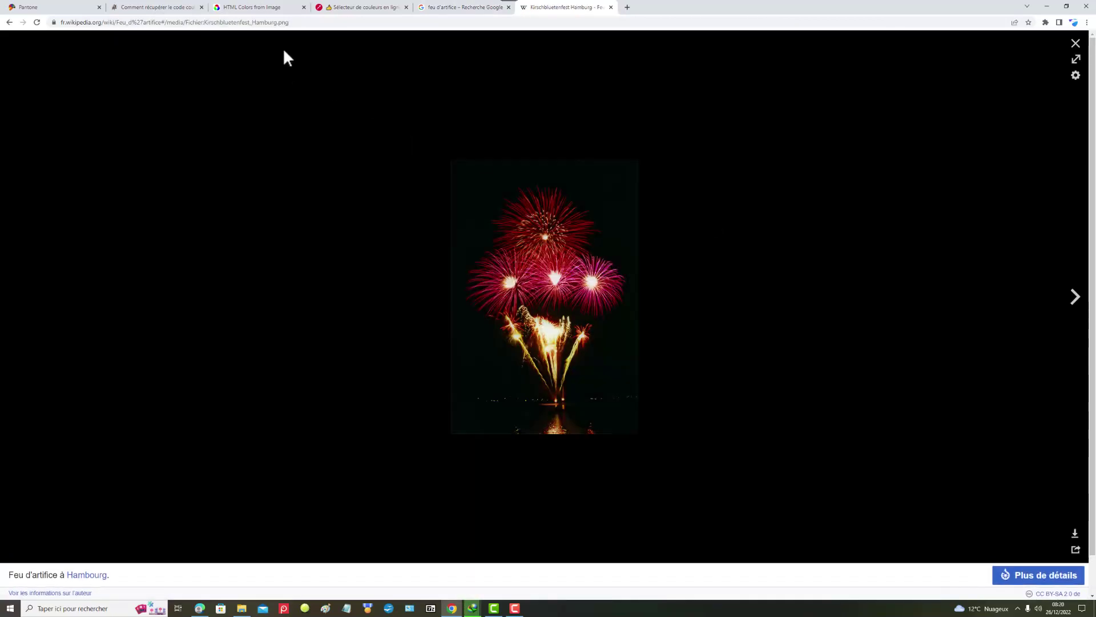
Copy the full web address of the enlarged Hambourg fireworks photo
{"action": "left_click", "coordinate": [304, 22]}
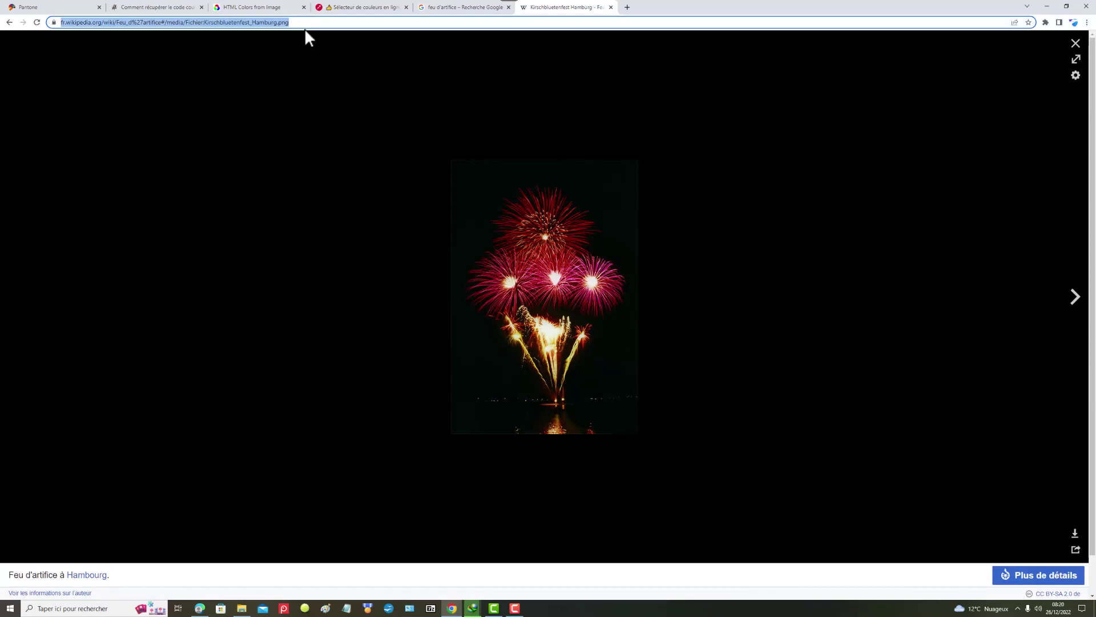
{"action": "left_click", "coordinate": [327, 24]}
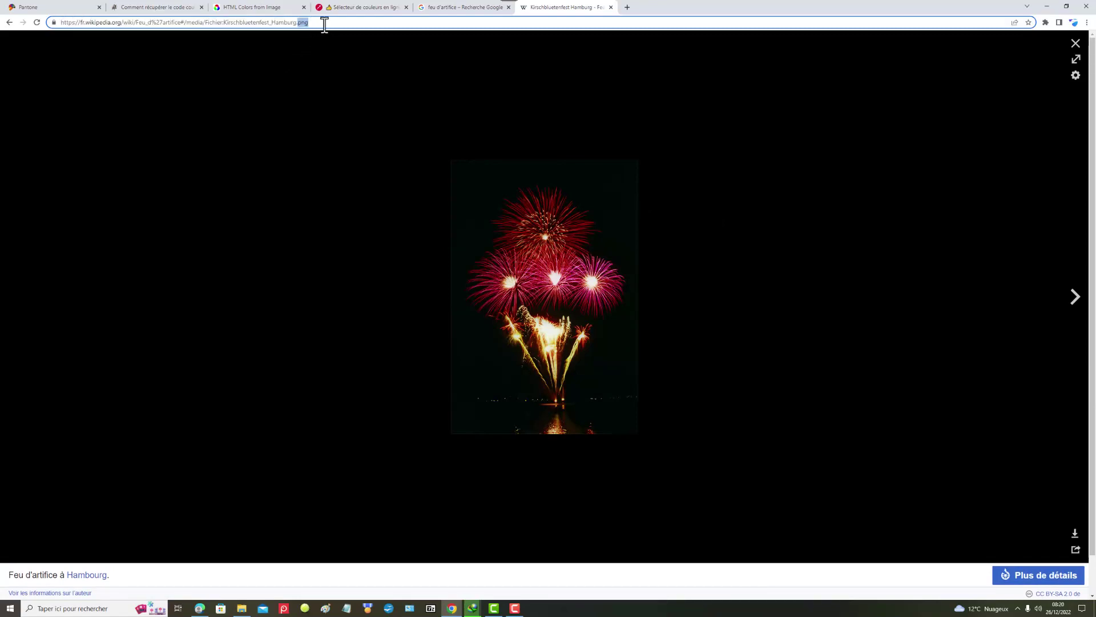
{"action": "left_click", "coordinate": [67, 23]}
{"action": "triple_click", "coordinate": [106, 23]}
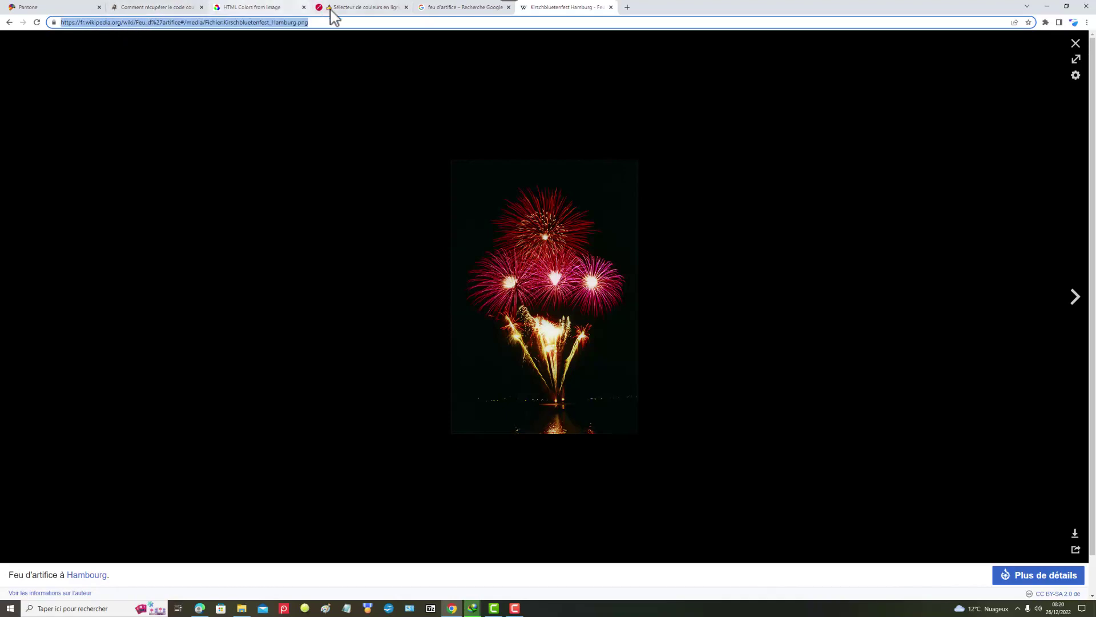
Try to load the fireworks photo into the Colors From Image tool using its copied Wikipedia link
{"action": "left_click", "coordinate": [365, 7]}
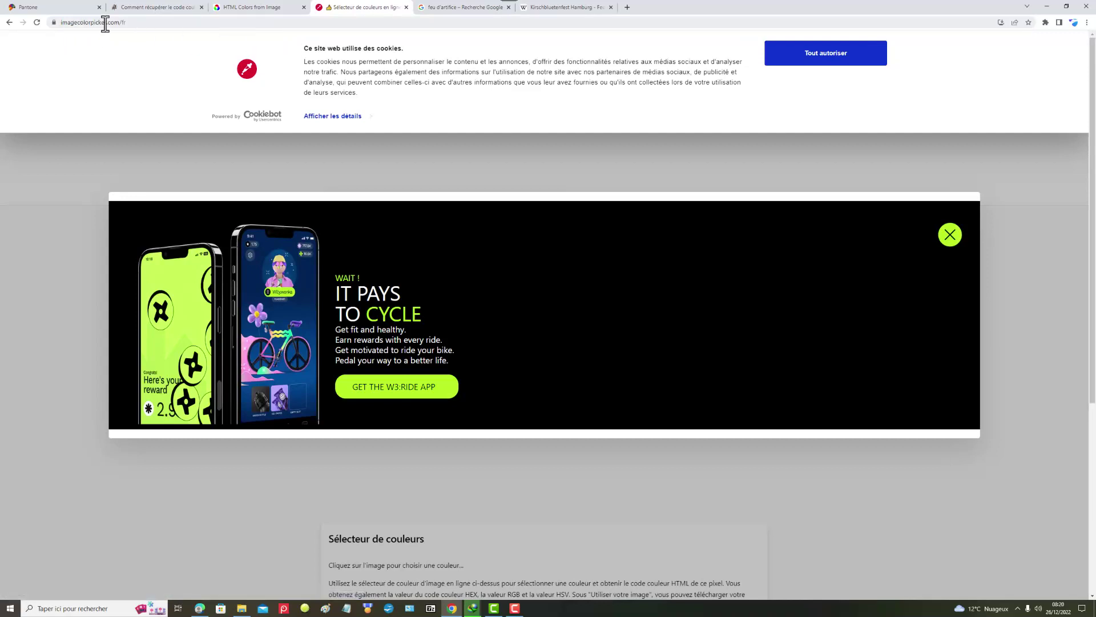
{"action": "left_click", "coordinate": [237, 8]}
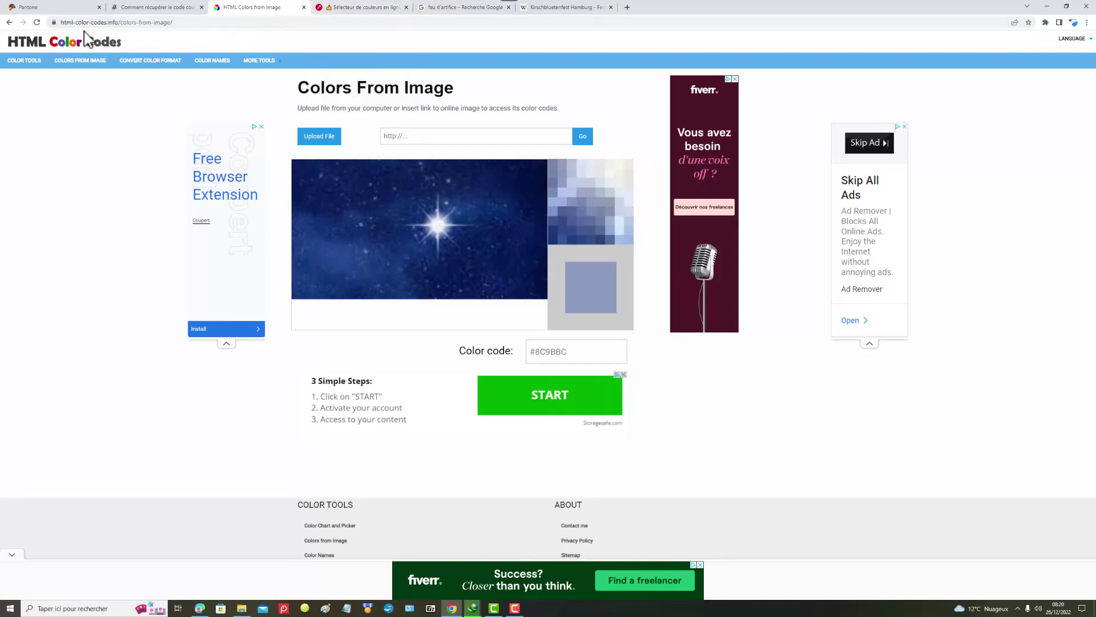
{"action": "left_click", "coordinate": [413, 135]}
{"action": "key", "text": "ctrl+v"}
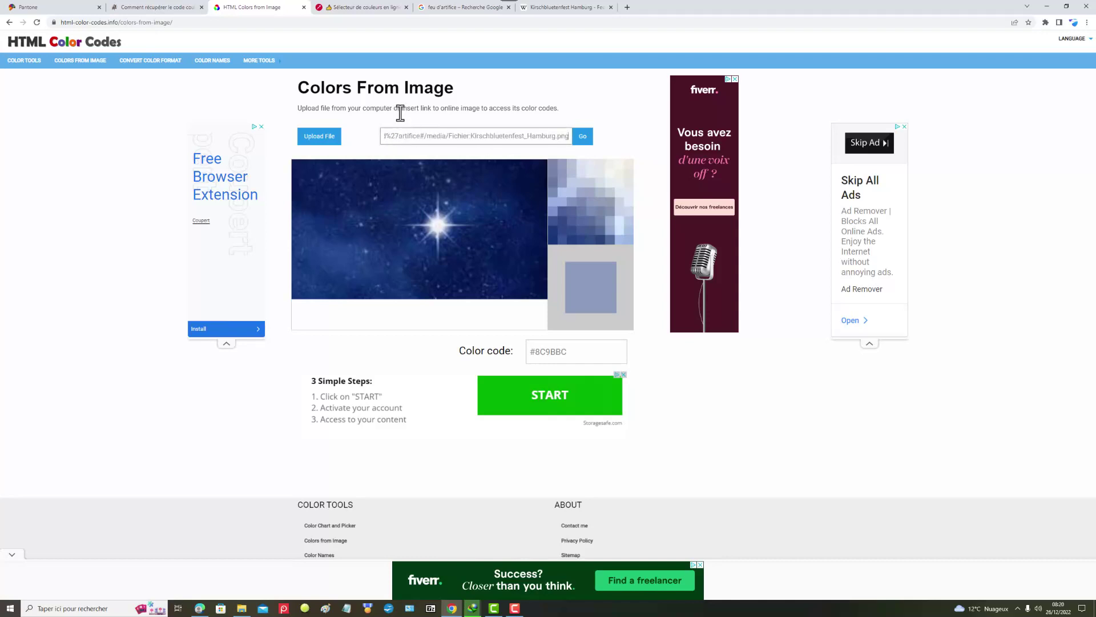
{"action": "left_click", "coordinate": [584, 137]}
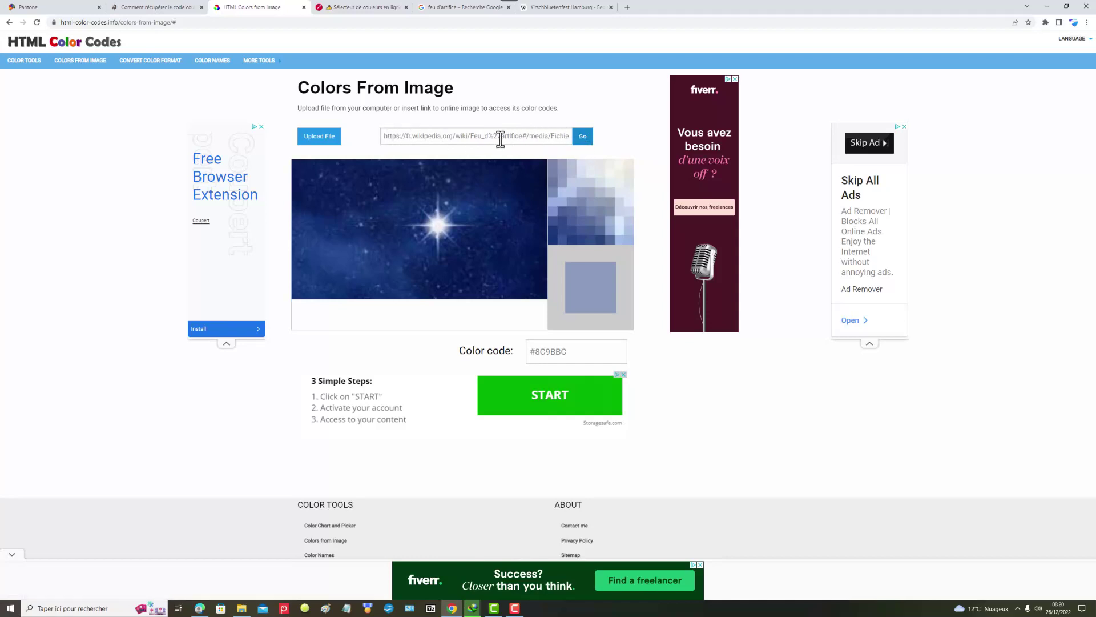
Check the pasted Wikipedia link through to its file extension and try to load the image again
{"action": "left_click_drag", "start_coordinate": [500, 138], "coordinate": [549, 136]}
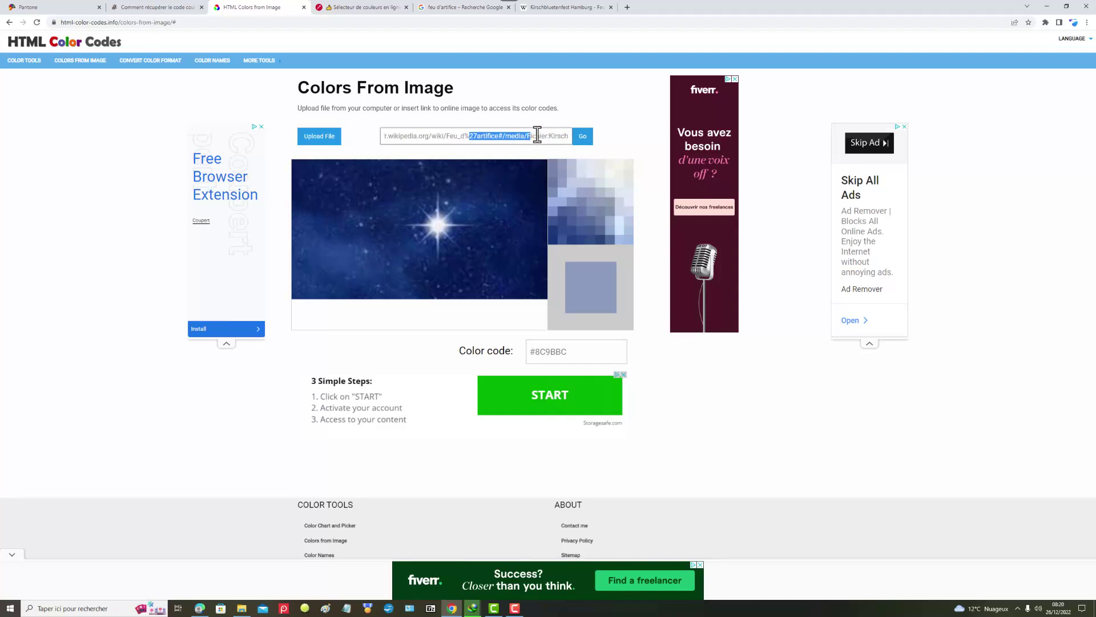
{"action": "left_click", "coordinate": [507, 139]}
{"action": "key", "text": "Right"}
{"action": "key", "text": "Right"}
{"action": "key", "text": "Right"}
{"action": "key", "text": "Right"}
{"action": "key", "text": "Right"}
{"action": "key", "text": "Right"}
{"action": "key", "text": "Right"}
{"action": "key", "text": "Right"}
{"action": "key", "text": "Right"}
{"action": "key", "text": "Right"}
{"action": "key", "text": "Right"}
{"action": "key", "text": "Right"}
{"action": "key", "text": "Right"}
{"action": "key", "text": "Right"}
{"action": "key", "text": "Right"}
{"action": "key", "text": "Right"}
{"action": "key", "text": "Right"}
{"action": "key", "text": "Right"}
{"action": "key", "text": "Right"}
{"action": "key", "text": "Right"}
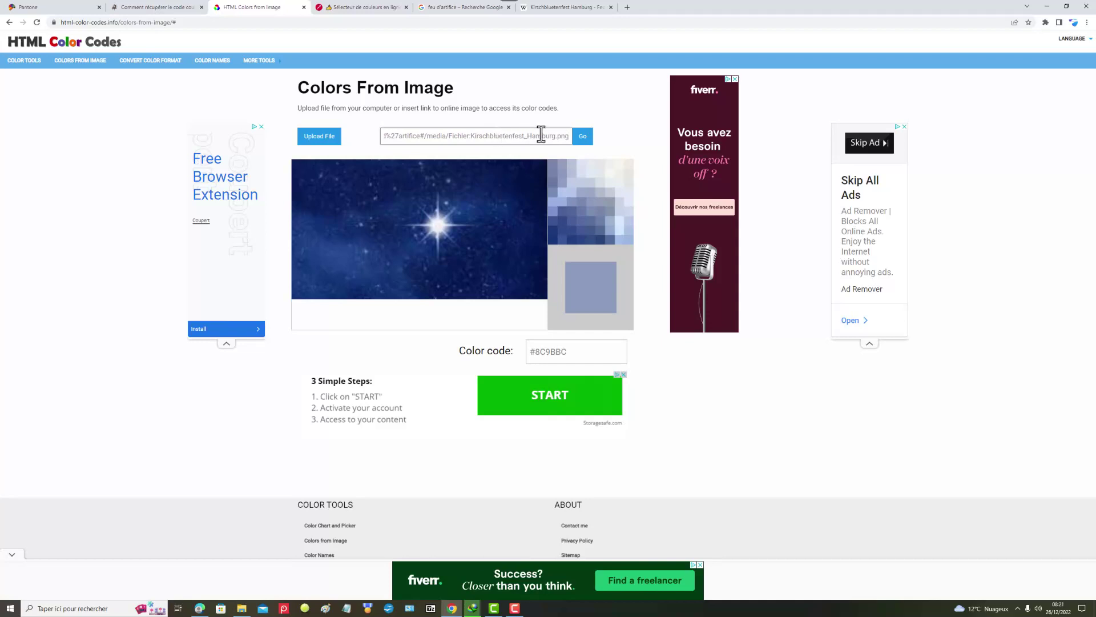
{"action": "left_click", "coordinate": [578, 144]}
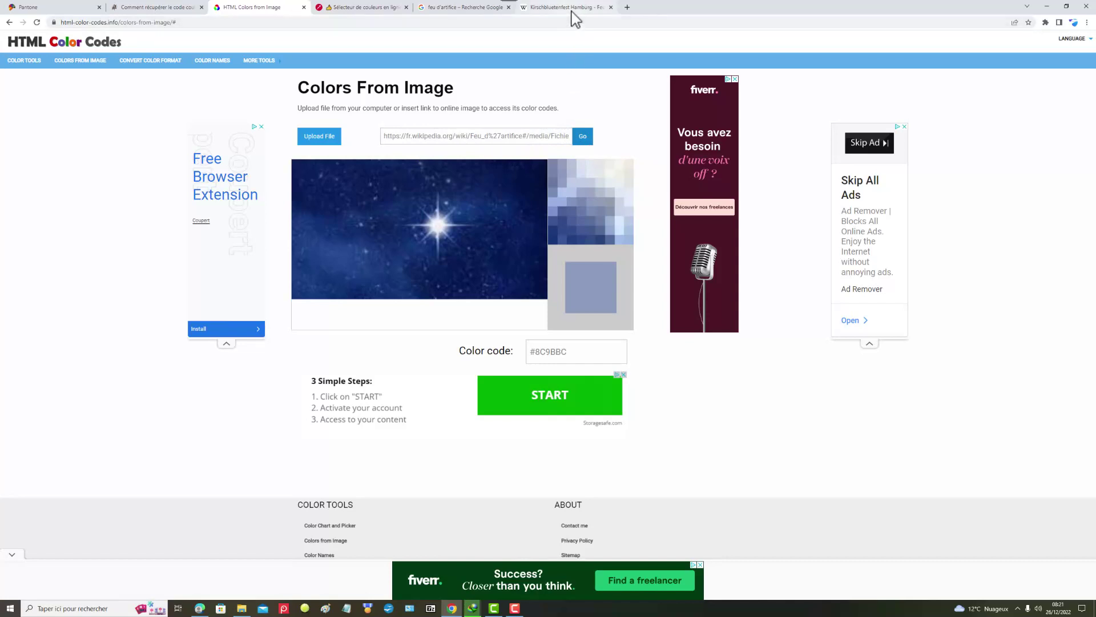
Close the Wikipedia page, open the Ville de Livry-Gargan fireworks page from the Google image results and copy its picture's link address
{"action": "left_click", "coordinate": [611, 7]}
{"action": "left_click", "coordinate": [482, 8]}
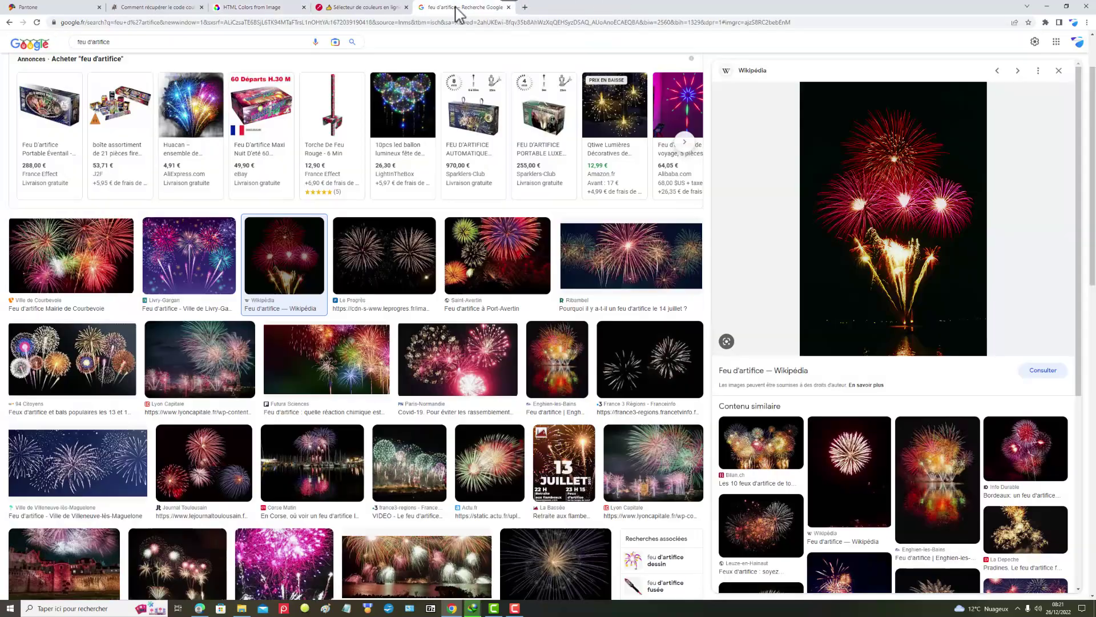
{"action": "left_click", "coordinate": [193, 253]}
{"action": "left_click", "coordinate": [835, 222]}
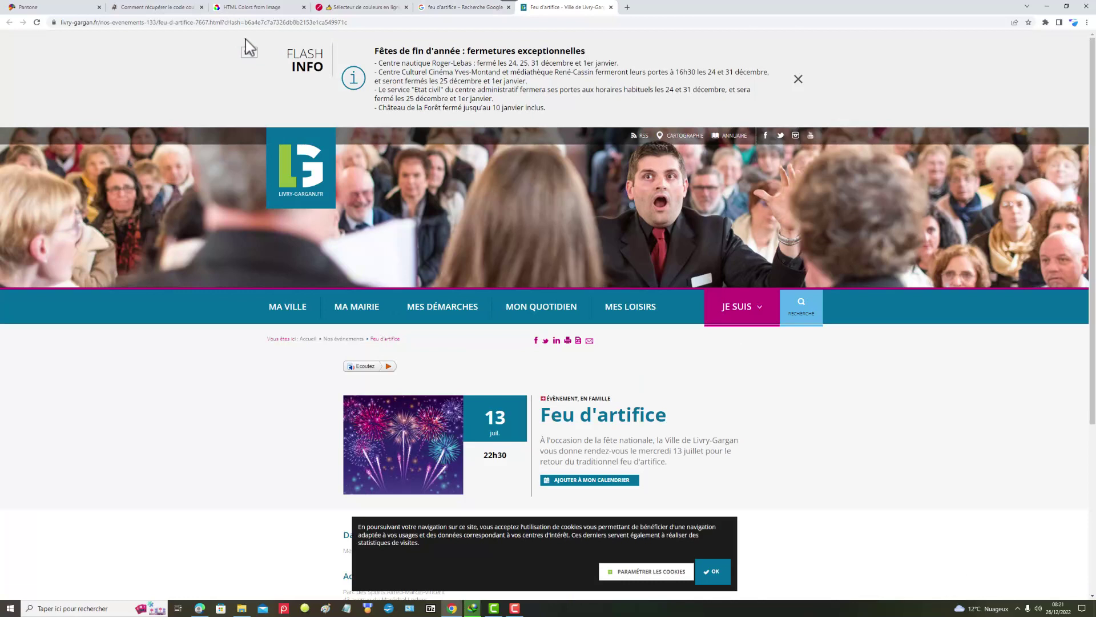
{"action": "right_click", "coordinate": [417, 440]}
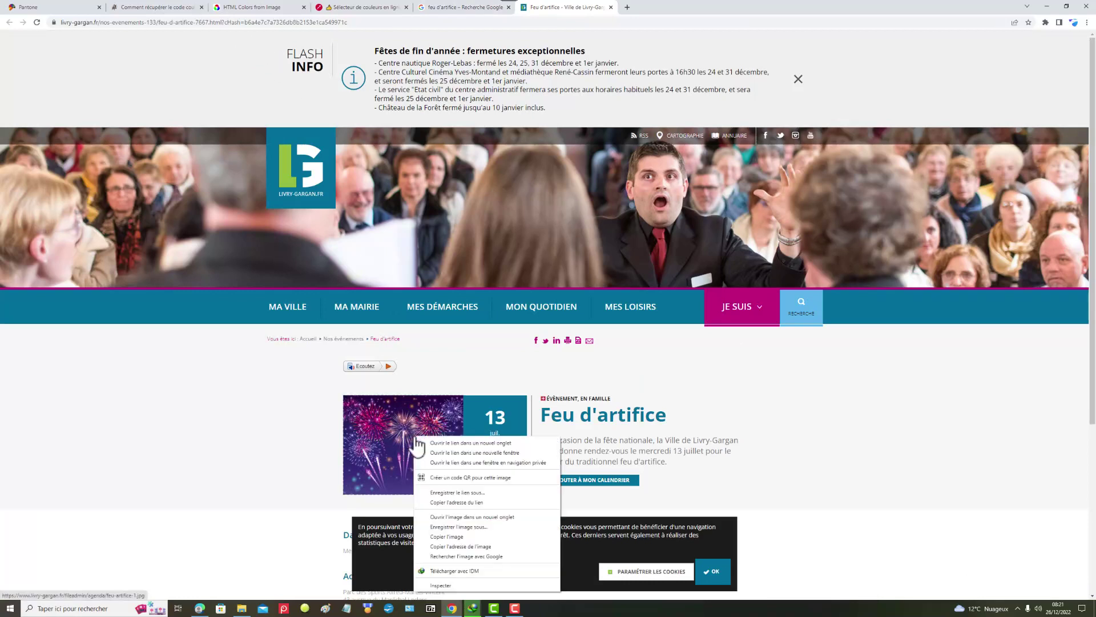
{"action": "left_click", "coordinate": [495, 502]}
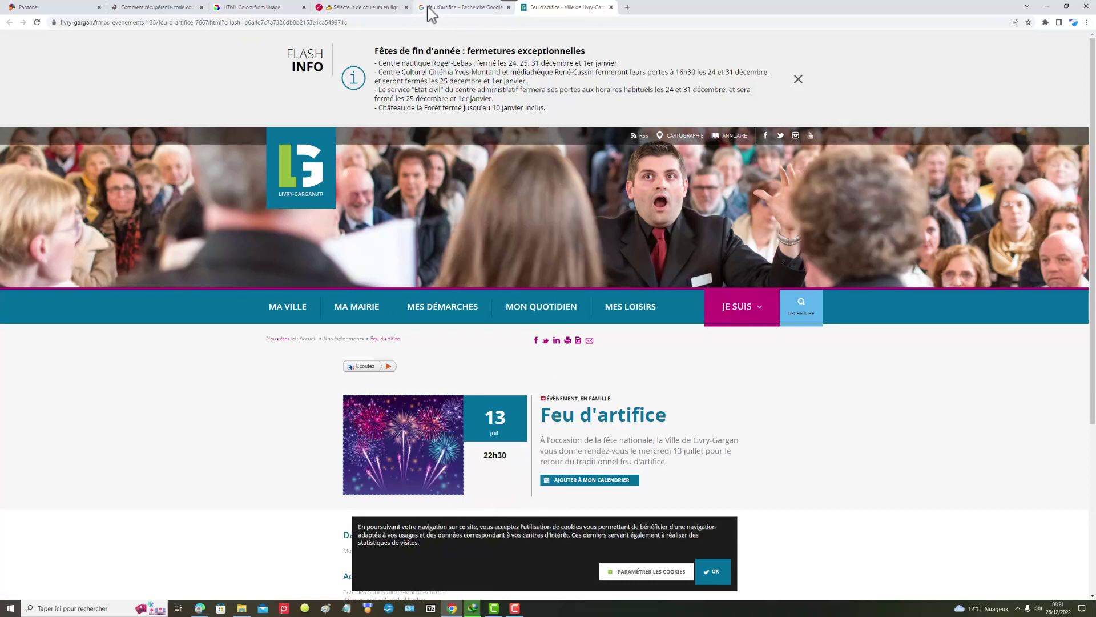
Replace the link in the Colors From Image tool with the copied livry-gargan.fr feu-artifice-1.jpg address and load the picture
{"action": "left_click", "coordinate": [243, 8]}
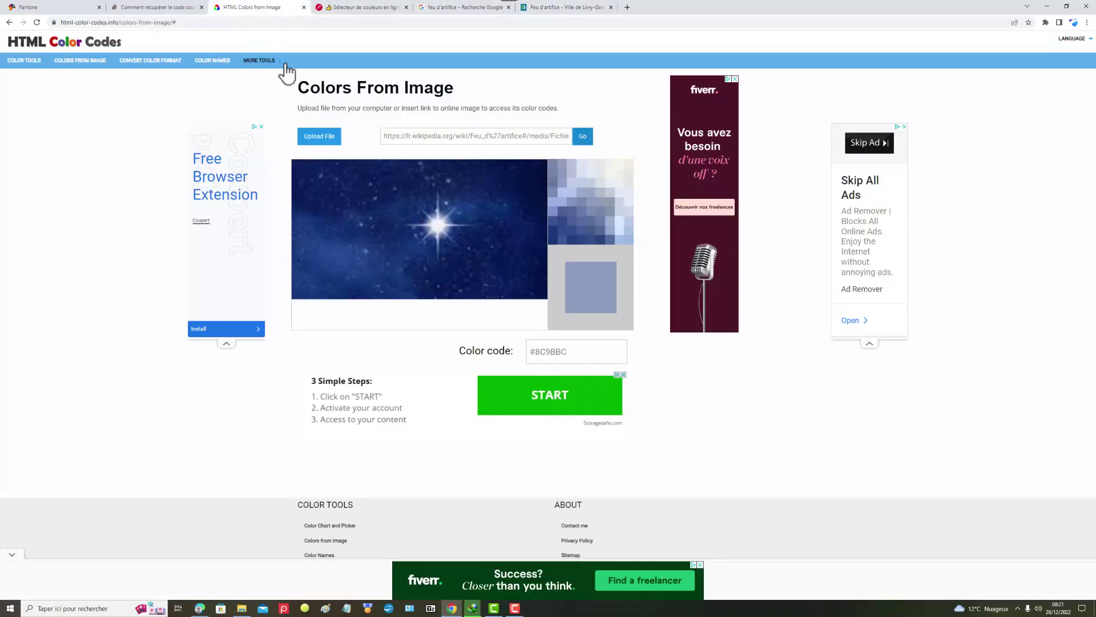
{"action": "left_click", "coordinate": [387, 136]}
{"action": "key", "text": "ctrl+a"}
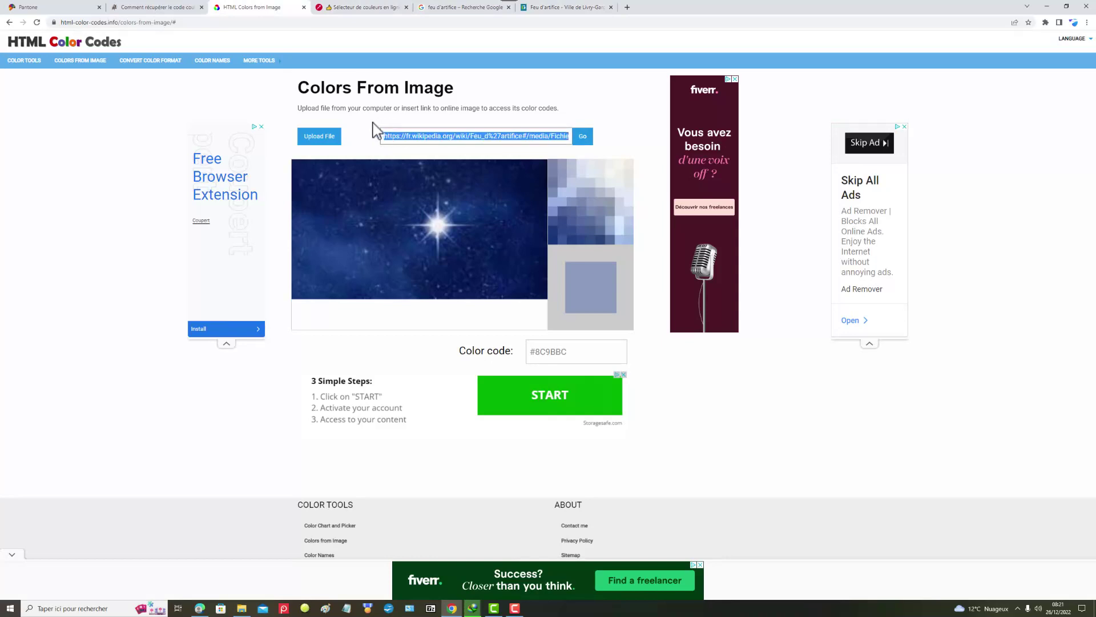
{"action": "key", "text": "Delete"}
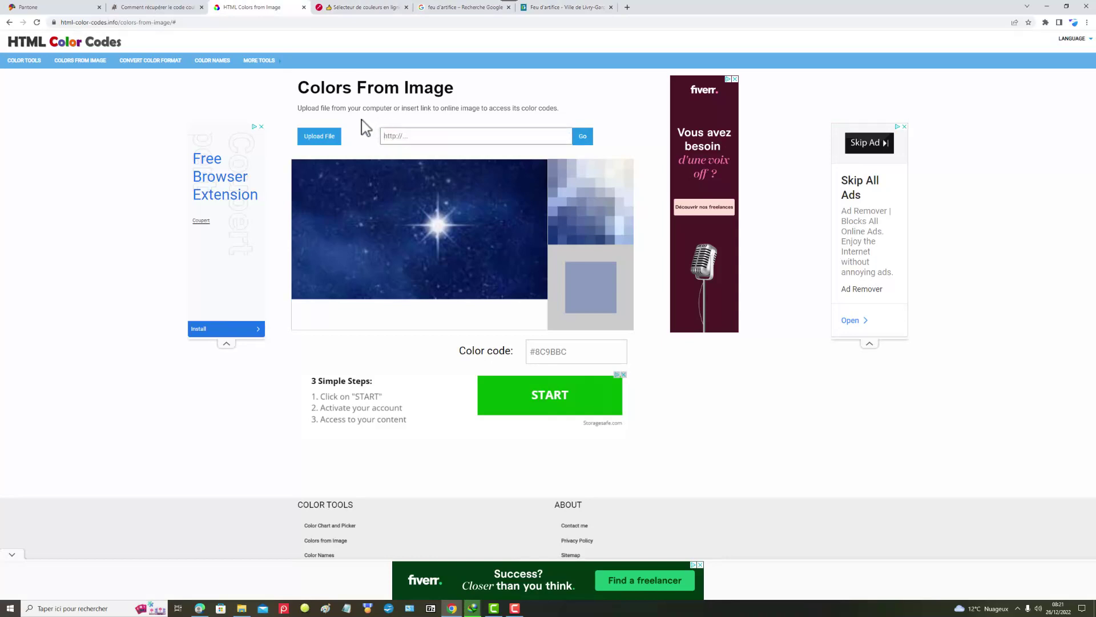
{"action": "key", "text": "ctrl+v"}
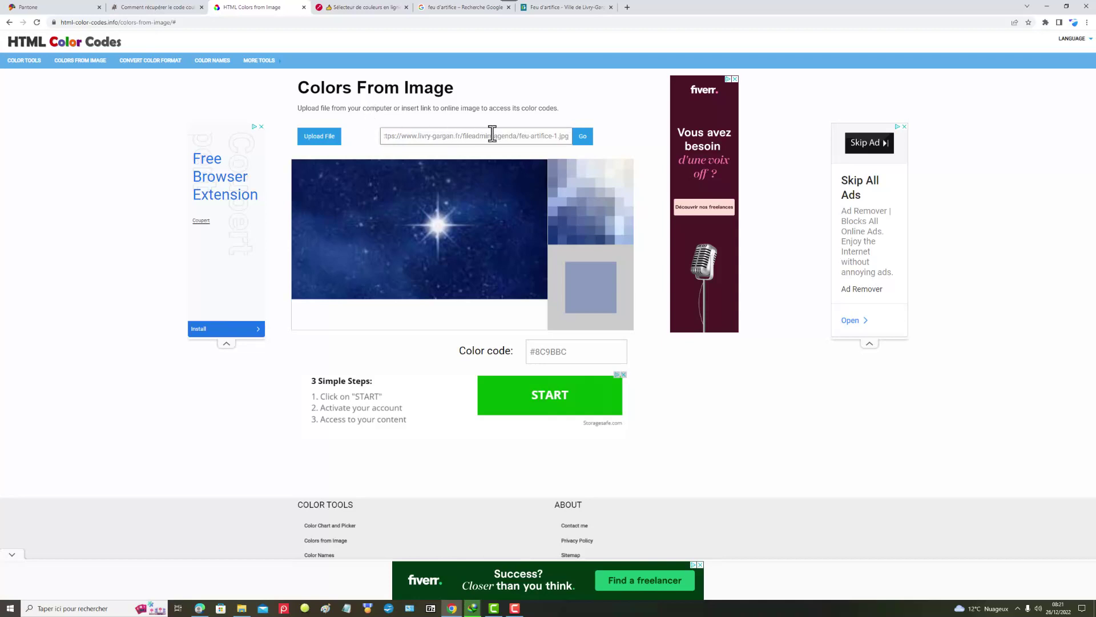
{"action": "left_click", "coordinate": [584, 137]}
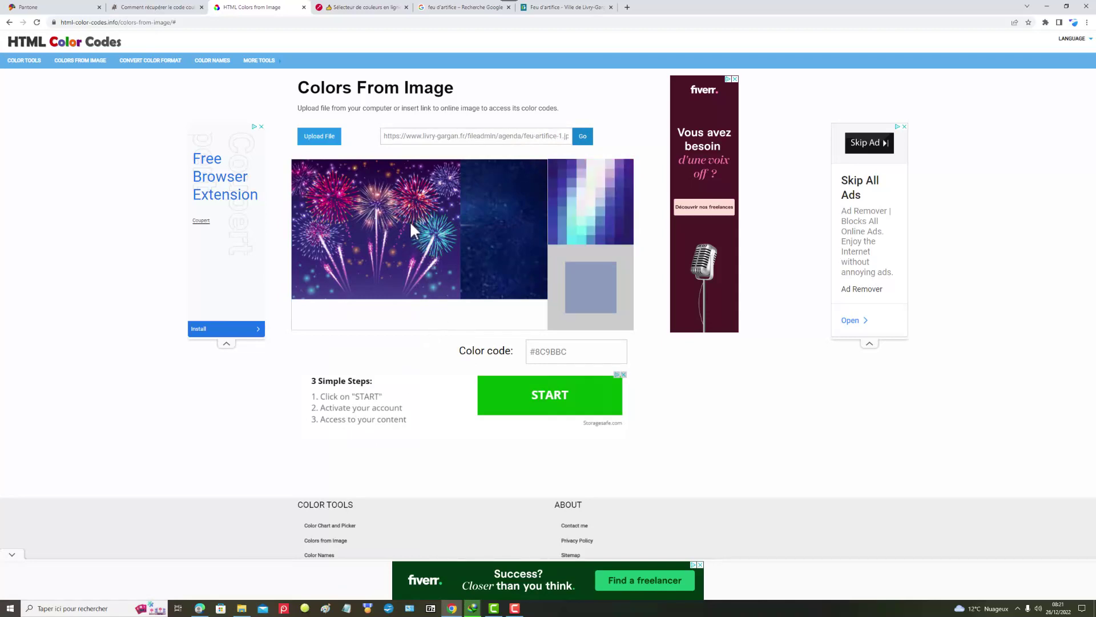
Sample colours at three different points of the loaded fireworks picture, including the pink burst in its upper left part
{"action": "left_click", "coordinate": [372, 243]}
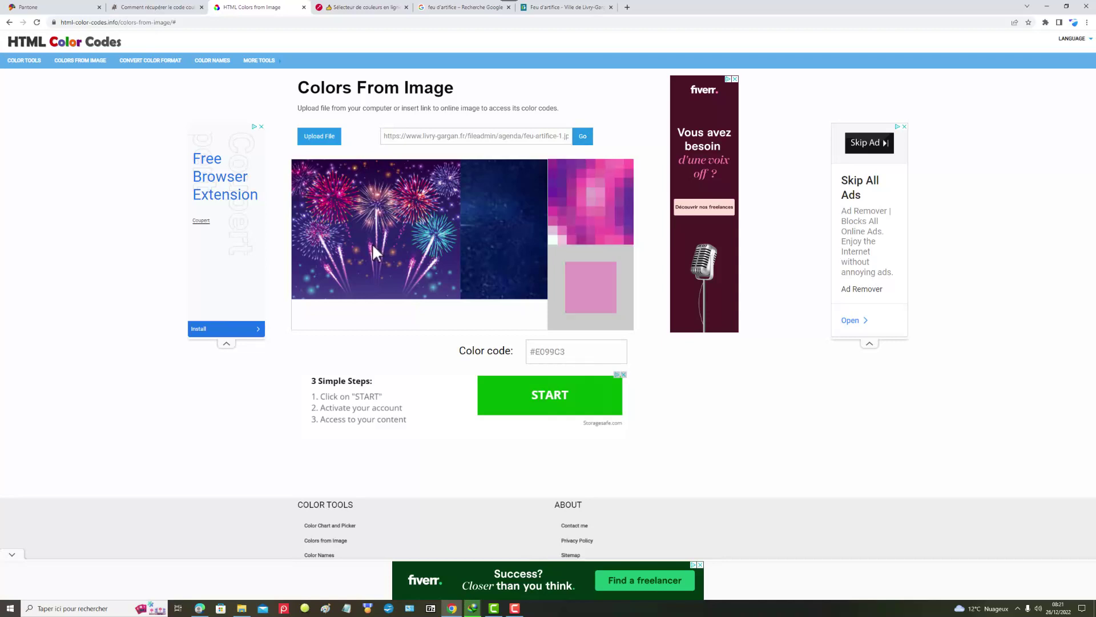
{"action": "left_click", "coordinate": [338, 196]}
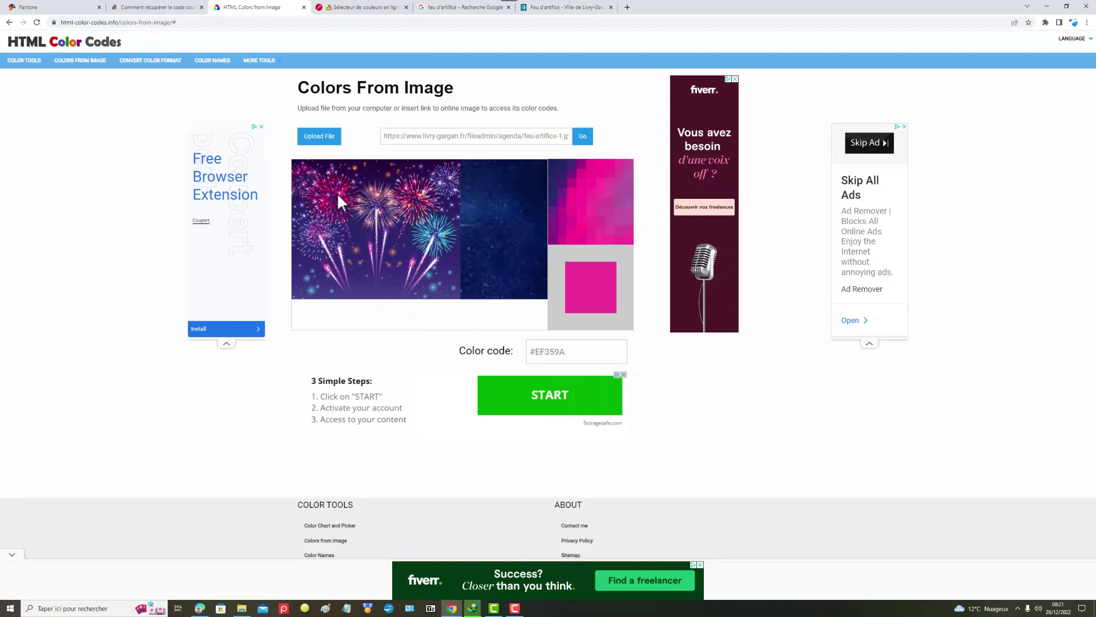
{"action": "left_click", "coordinate": [413, 217]}
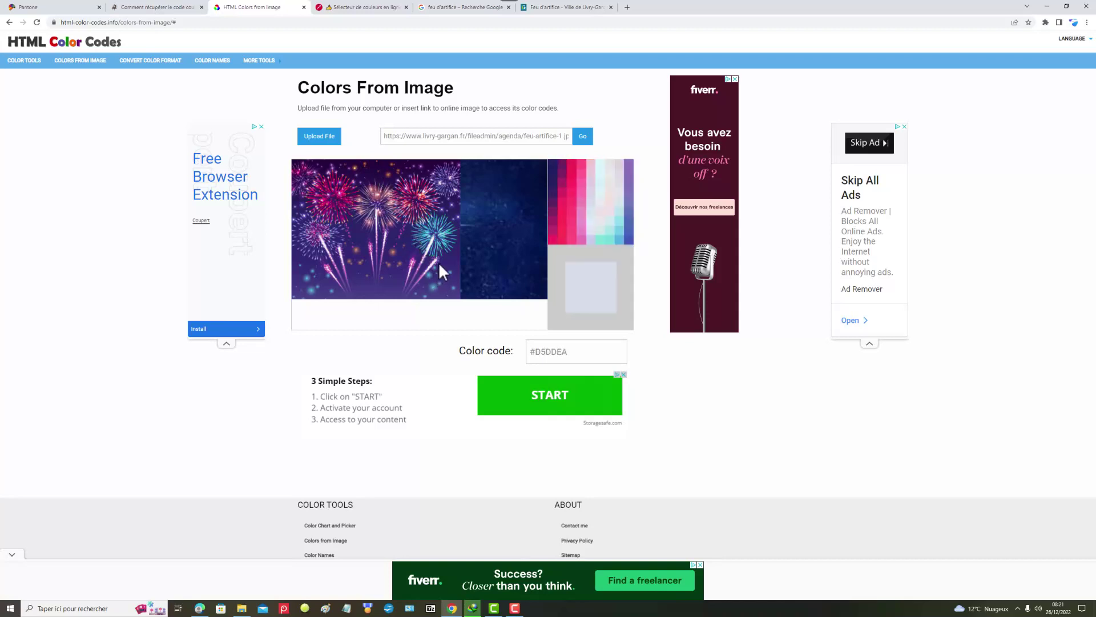
Switch to the imagecolorpicker.com page, allow all cookies and close the advertisements
{"action": "left_click", "coordinate": [368, 8]}
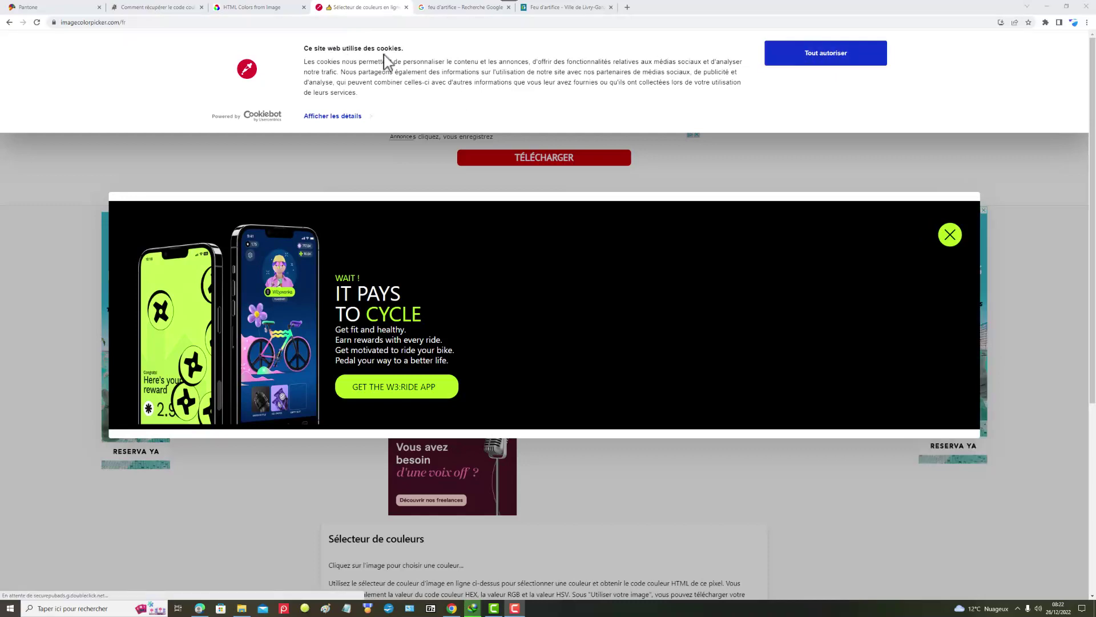
{"action": "left_click", "coordinate": [829, 64]}
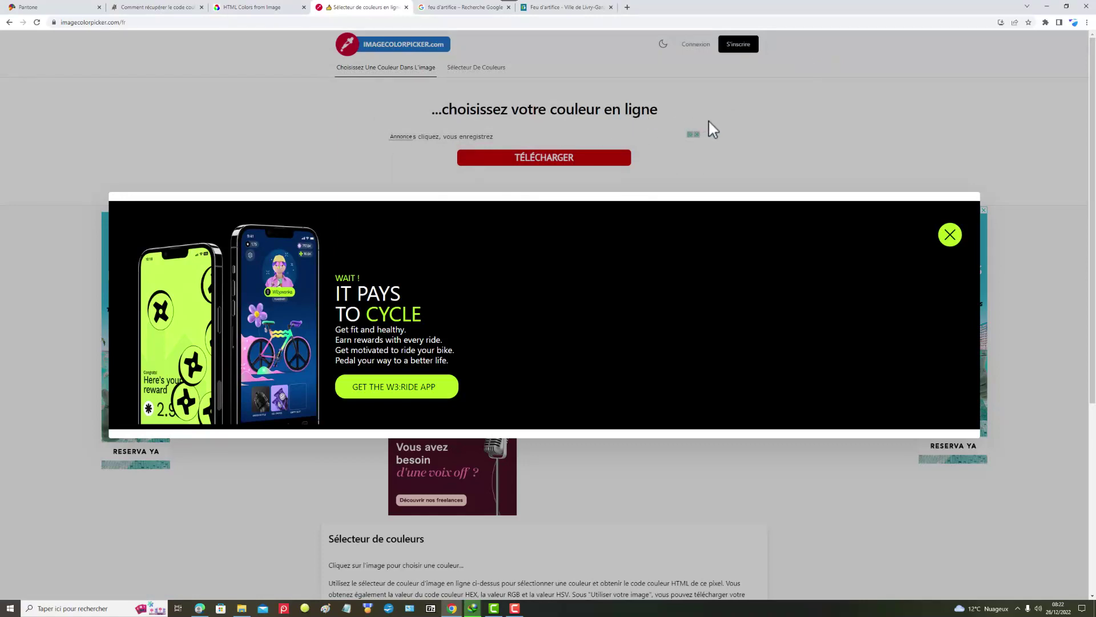
{"action": "left_click", "coordinate": [951, 236]}
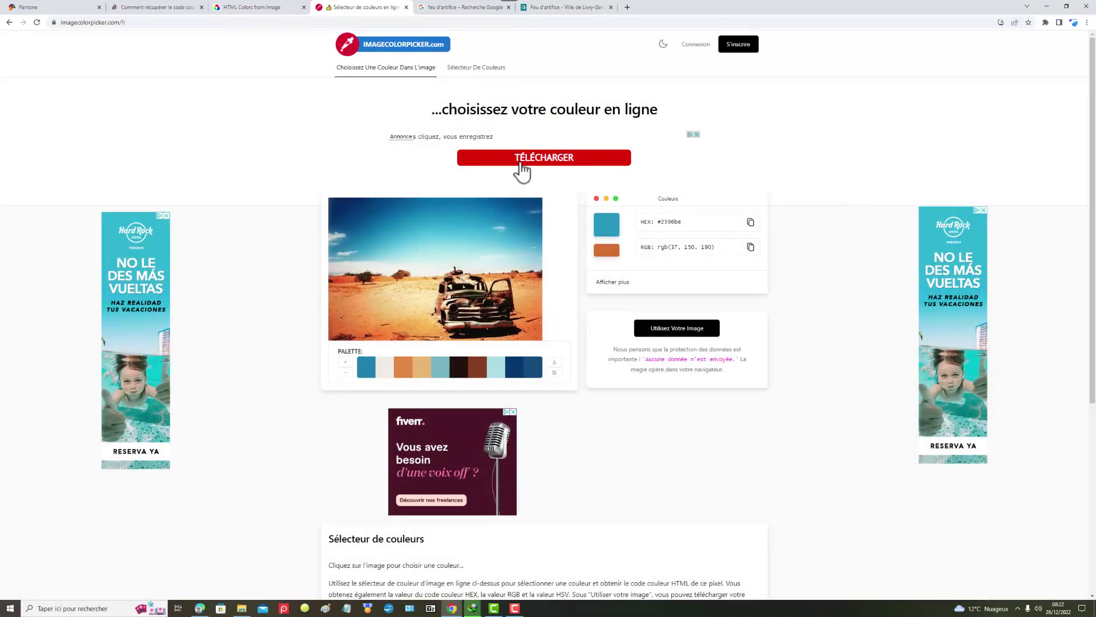
{"action": "left_click", "coordinate": [541, 162]}
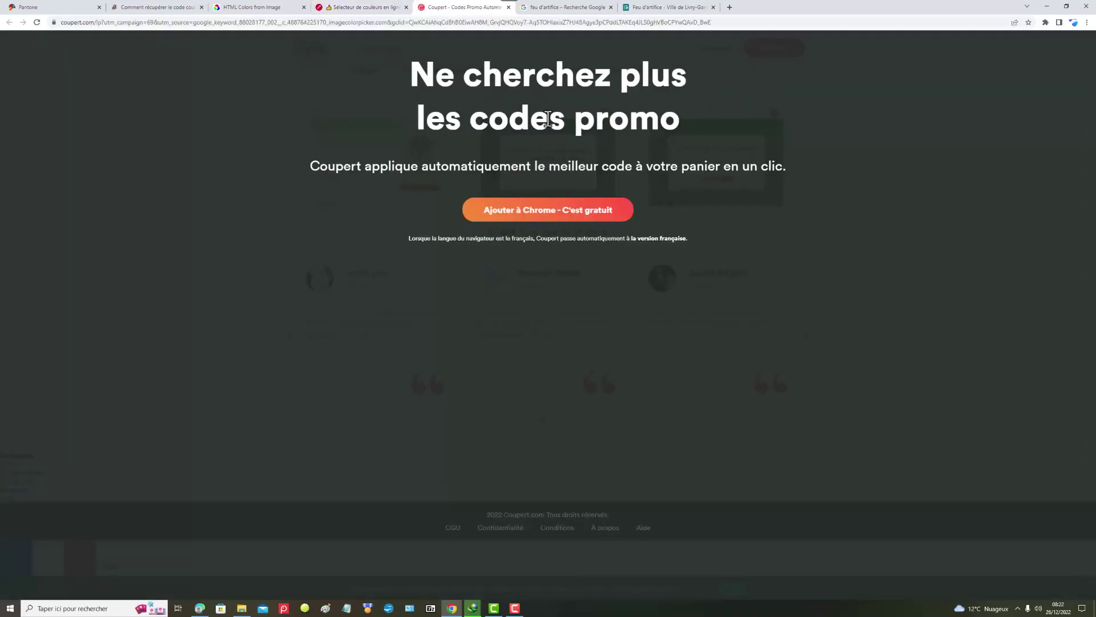
{"action": "left_click", "coordinate": [509, 7]}
Load the hulkhogan image from the Screenpresso folder as the custom image for colour picking
{"action": "scroll", "coordinate": [600, 240], "scroll_direction": "down", "scroll_amount": 2}
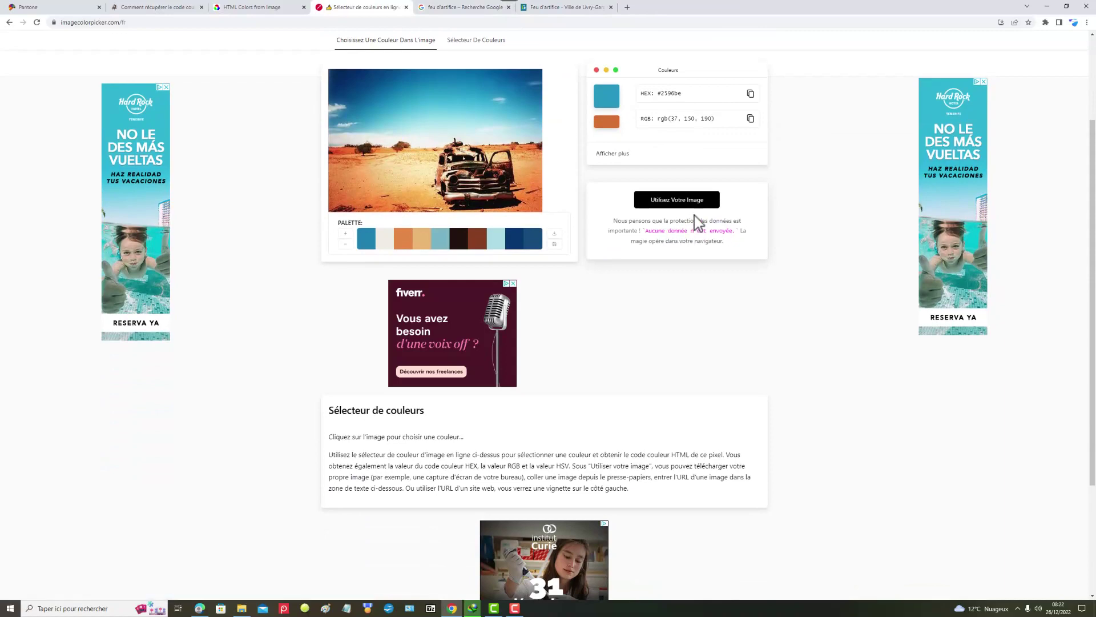
{"action": "left_click", "coordinate": [687, 201]}
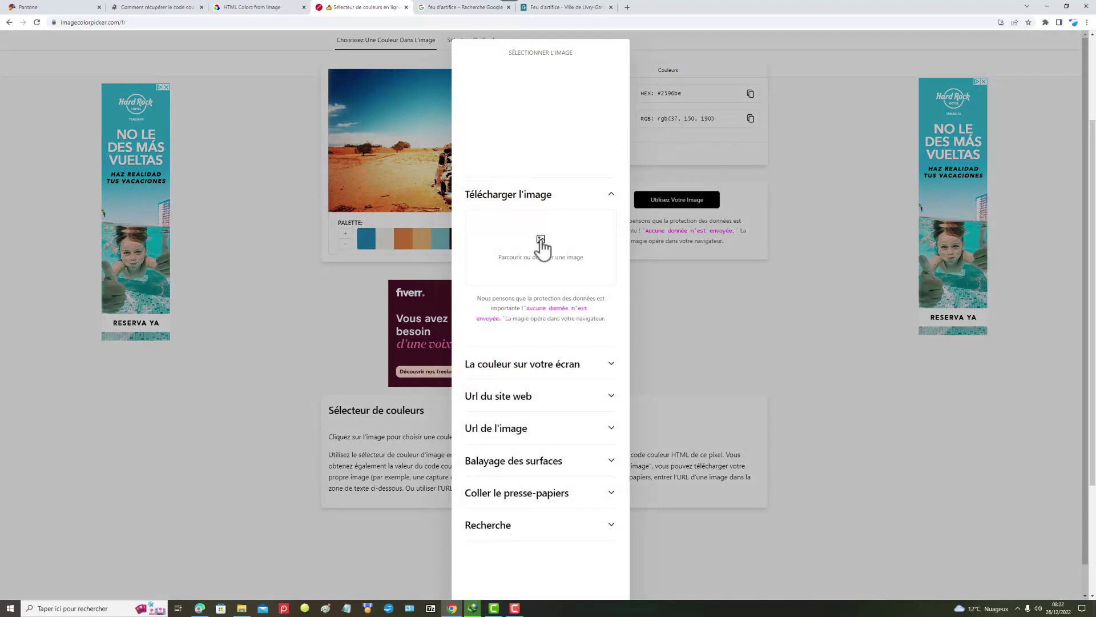
{"action": "left_click", "coordinate": [544, 249]}
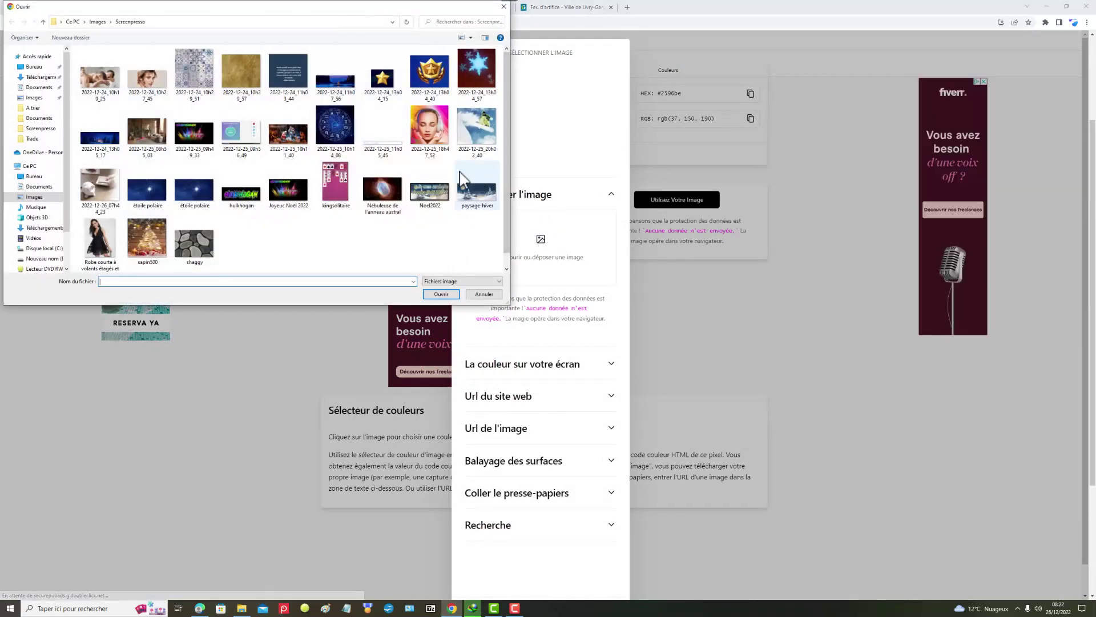
{"action": "left_click", "coordinate": [251, 201]}
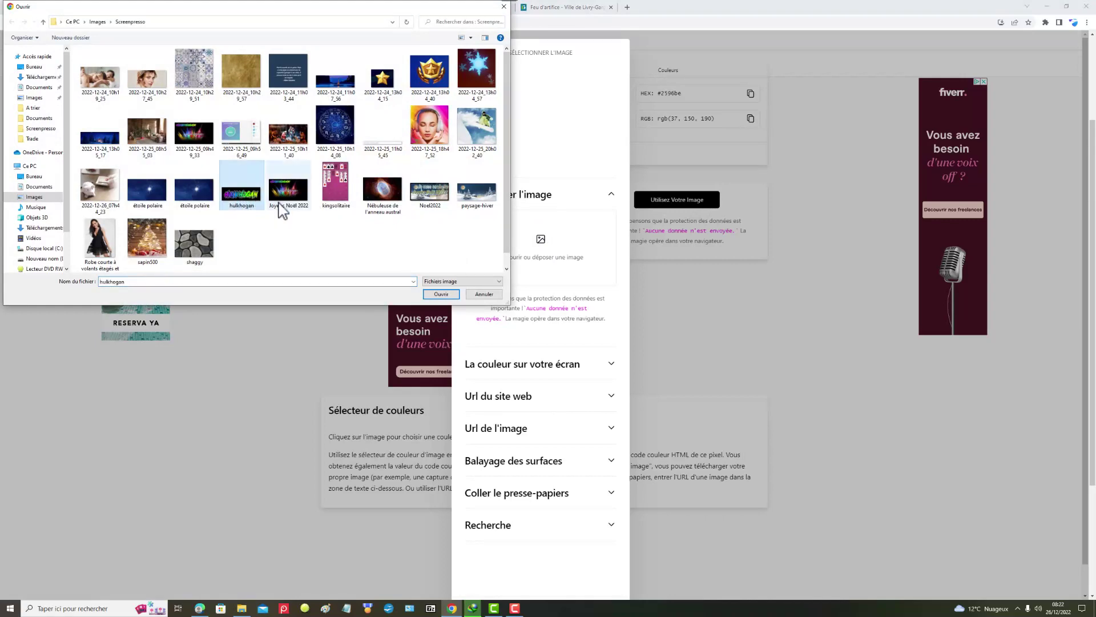
{"action": "left_click", "coordinate": [441, 294]}
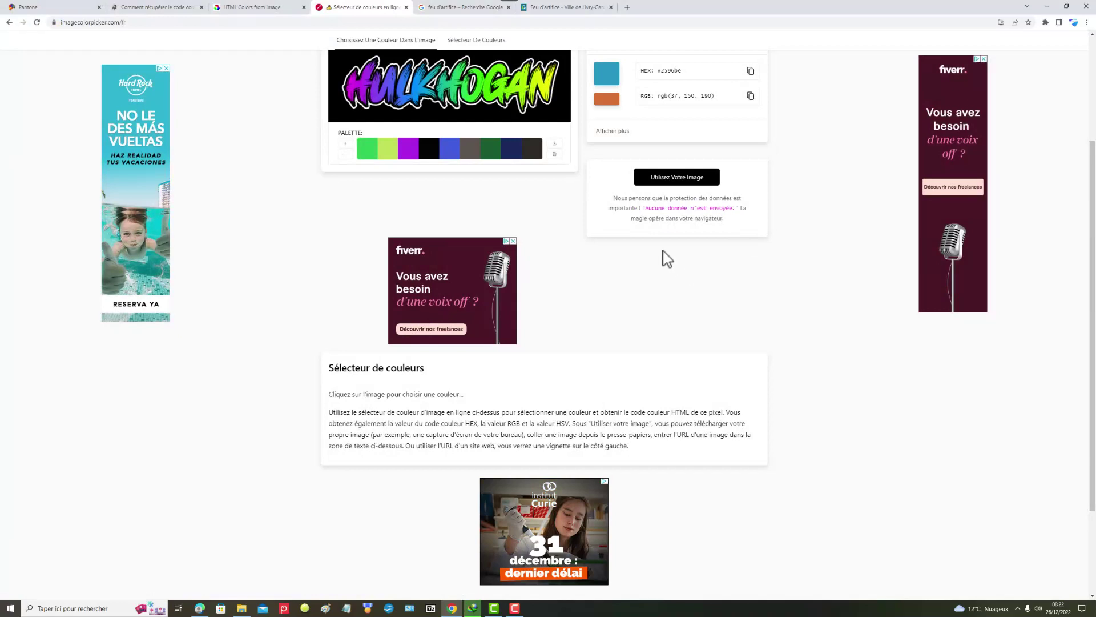
Pick a bright blue from the HULKHOGAN lettering, then select the blue swatch in the image's palette
{"action": "scroll", "coordinate": [569, 276], "scroll_direction": "up", "scroll_amount": 2}
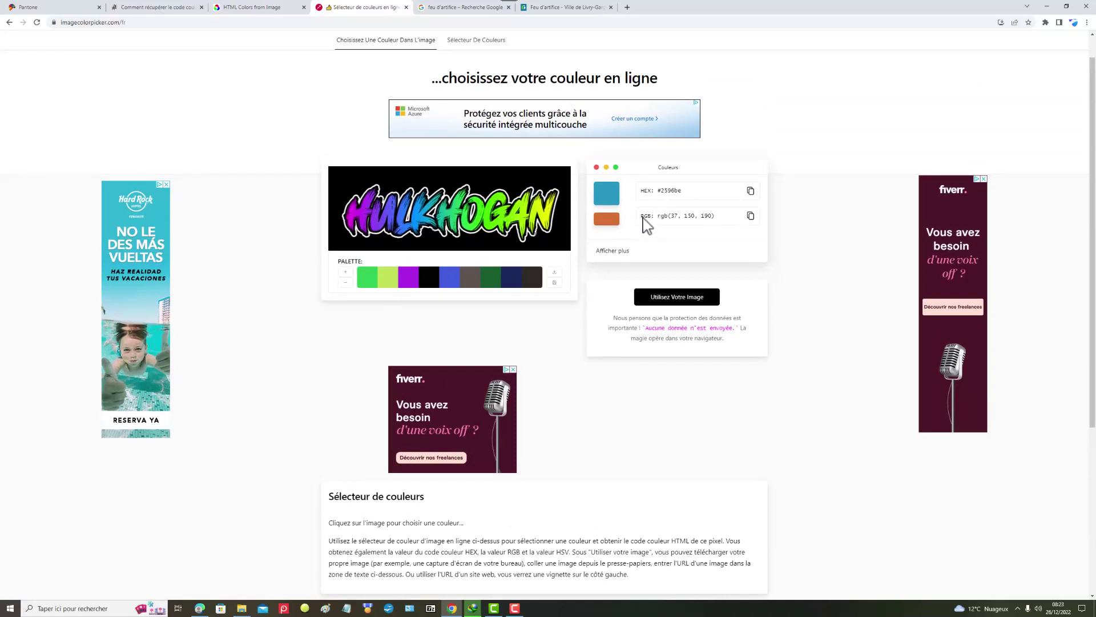
{"action": "left_click", "coordinate": [447, 244]}
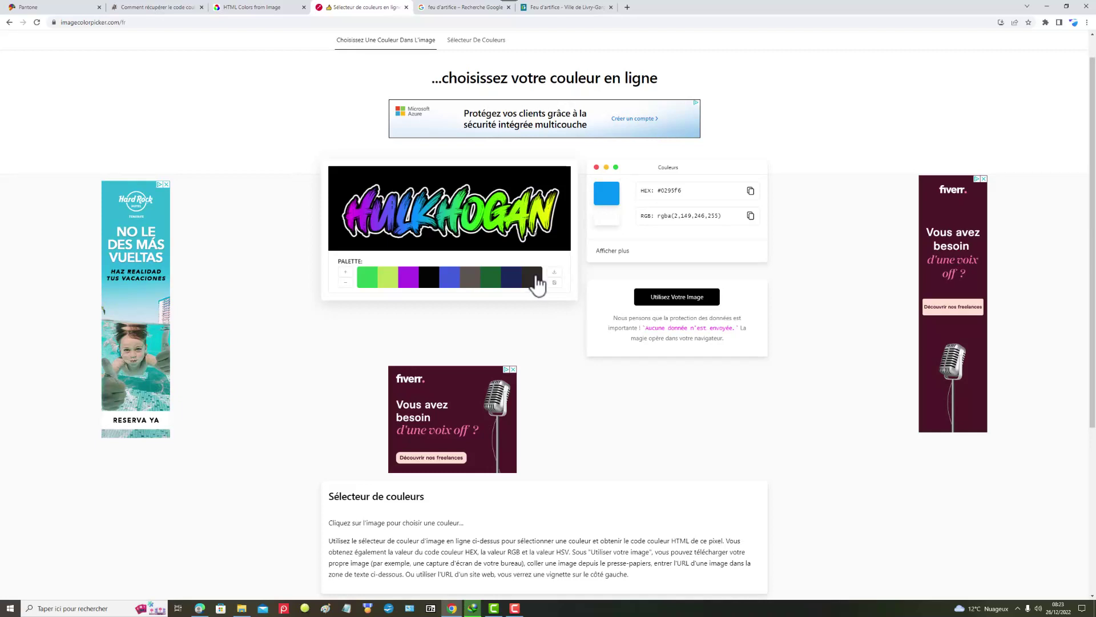
{"action": "left_click", "coordinate": [450, 280]}
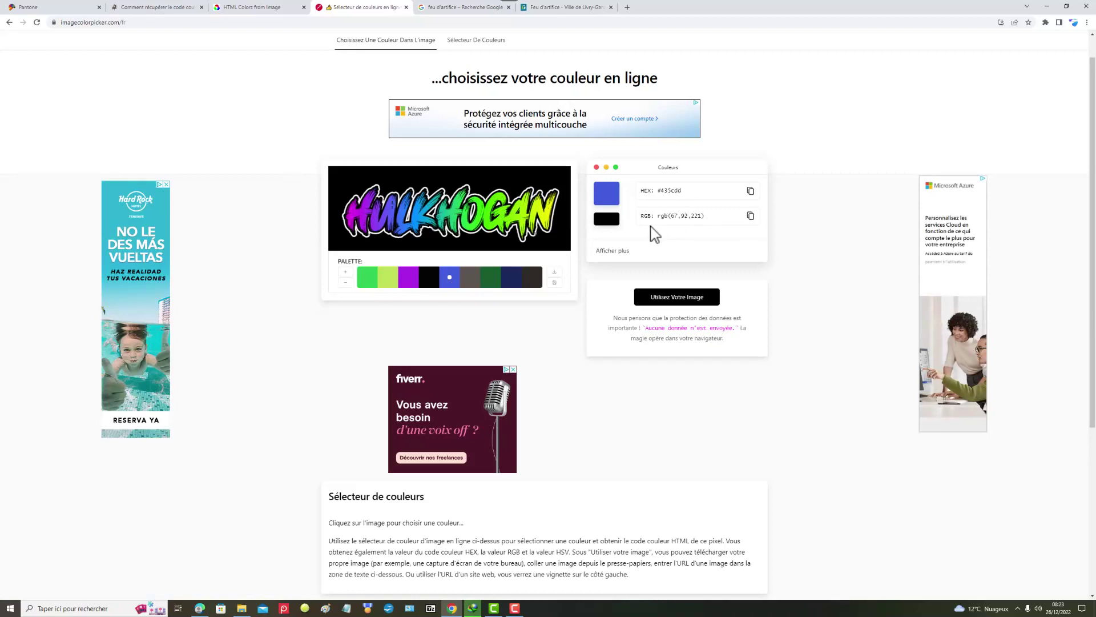
Open the selected blue's full details and examine its shades, tints, colour combinations and contrast checker
{"action": "left_click", "coordinate": [612, 251]}
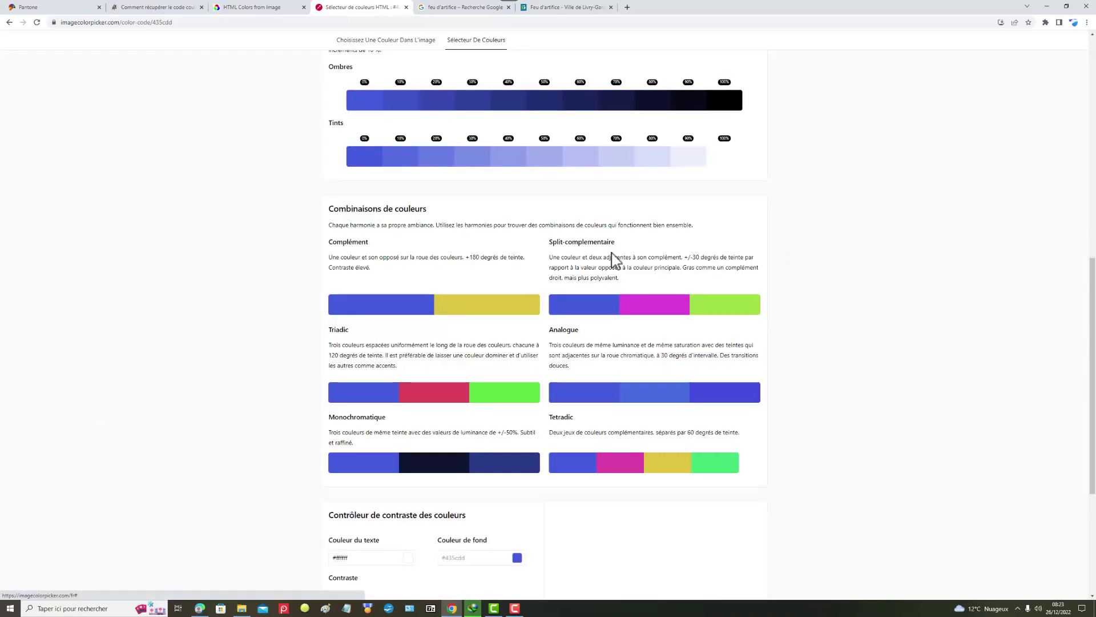
{"action": "scroll", "coordinate": [570, 190], "scroll_direction": "down", "scroll_amount": 2}
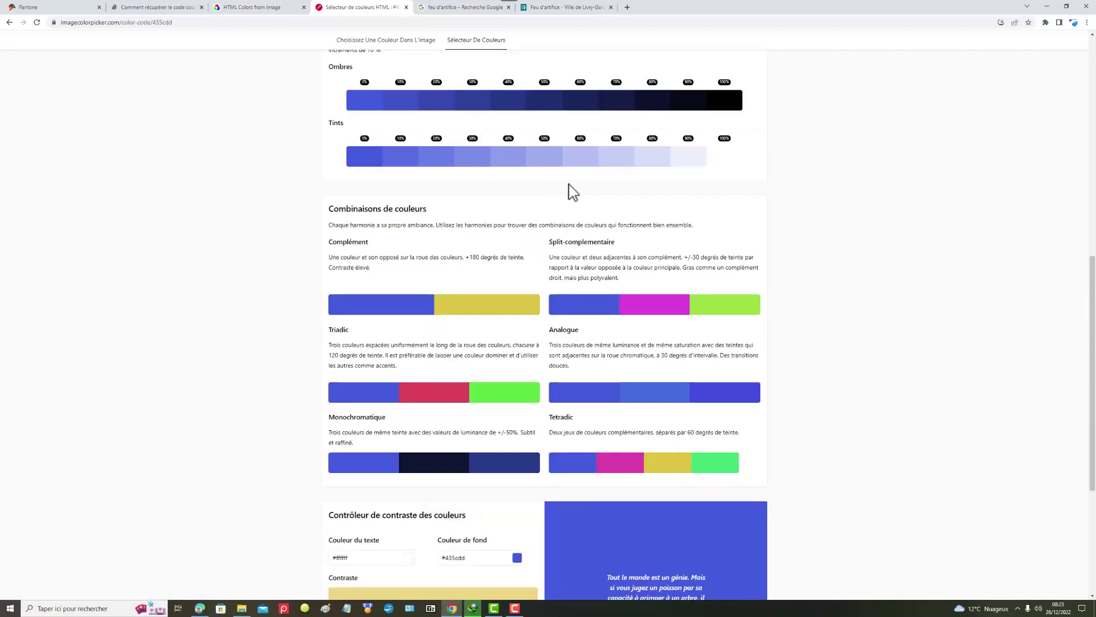
{"action": "scroll", "coordinate": [570, 190], "scroll_direction": "up", "scroll_amount": 2}
{"action": "mouse_move", "coordinate": [560, 220]}
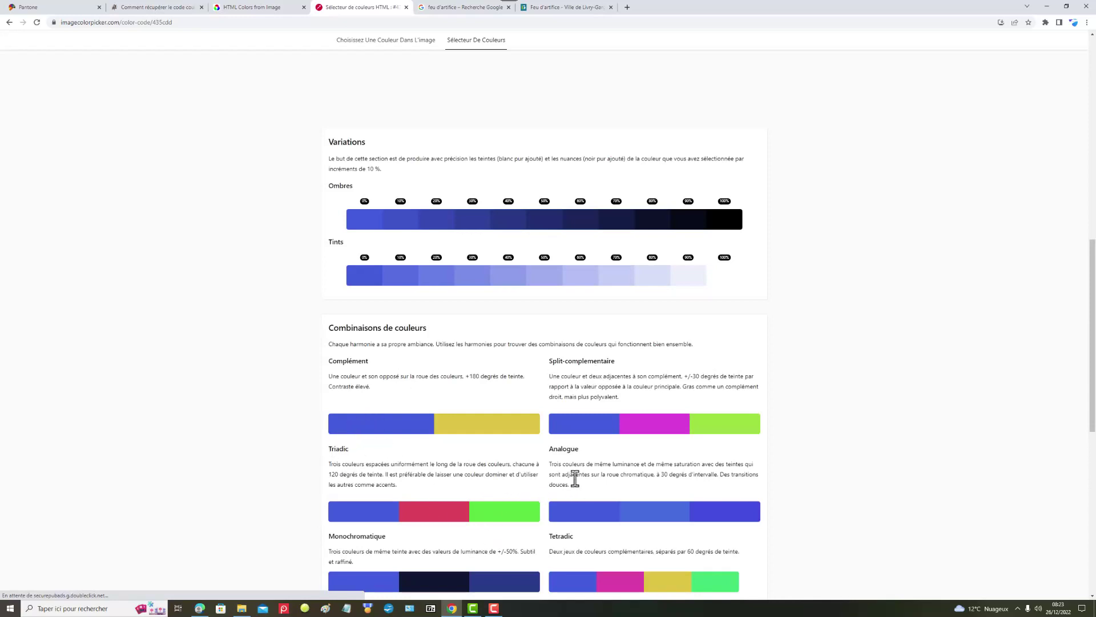
{"action": "scroll", "coordinate": [439, 508], "scroll_direction": "down", "scroll_amount": 2}
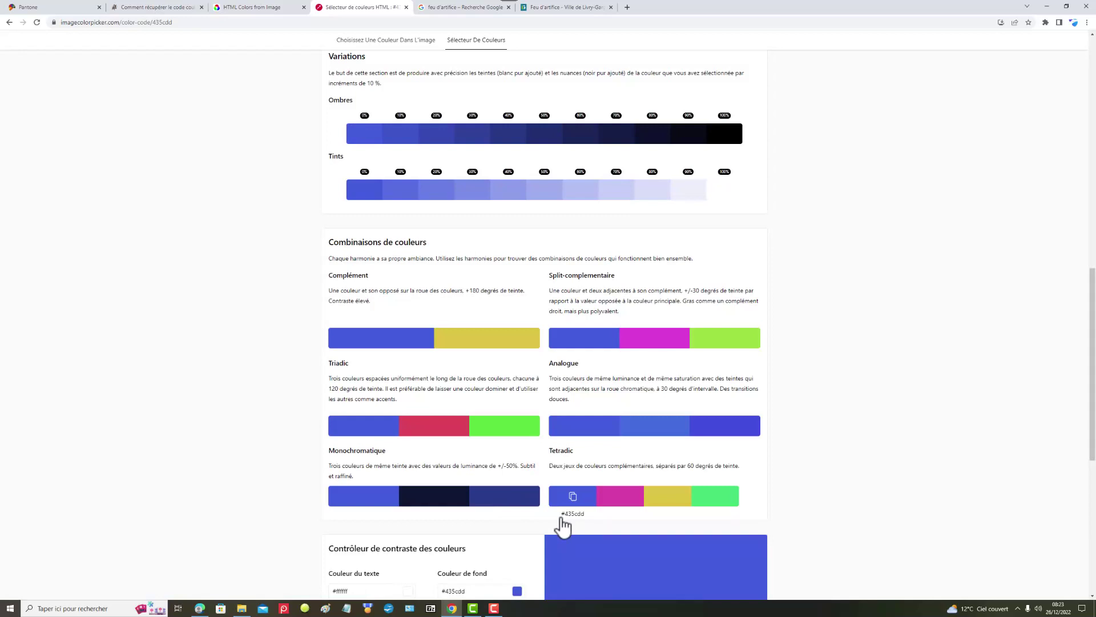
{"action": "left_click_drag", "start_coordinate": [562, 519], "coordinate": [587, 520]}
{"action": "left_click", "coordinate": [590, 520]}
{"action": "mouse_move", "coordinate": [725, 205]}
{"action": "scroll", "coordinate": [814, 257], "scroll_direction": "down", "scroll_amount": 3}
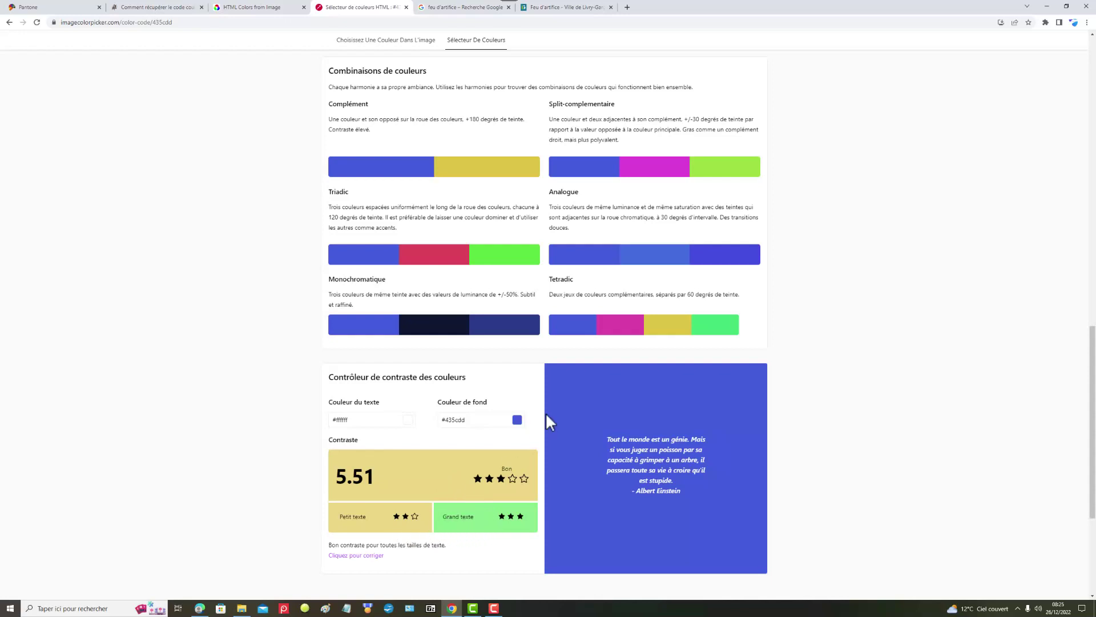
Copy the codes of the 20% shade #364ab1 and the 40% tint #8e9deb from the colour variations
{"action": "scroll", "coordinate": [548, 412], "scroll_direction": "up", "scroll_amount": 4}
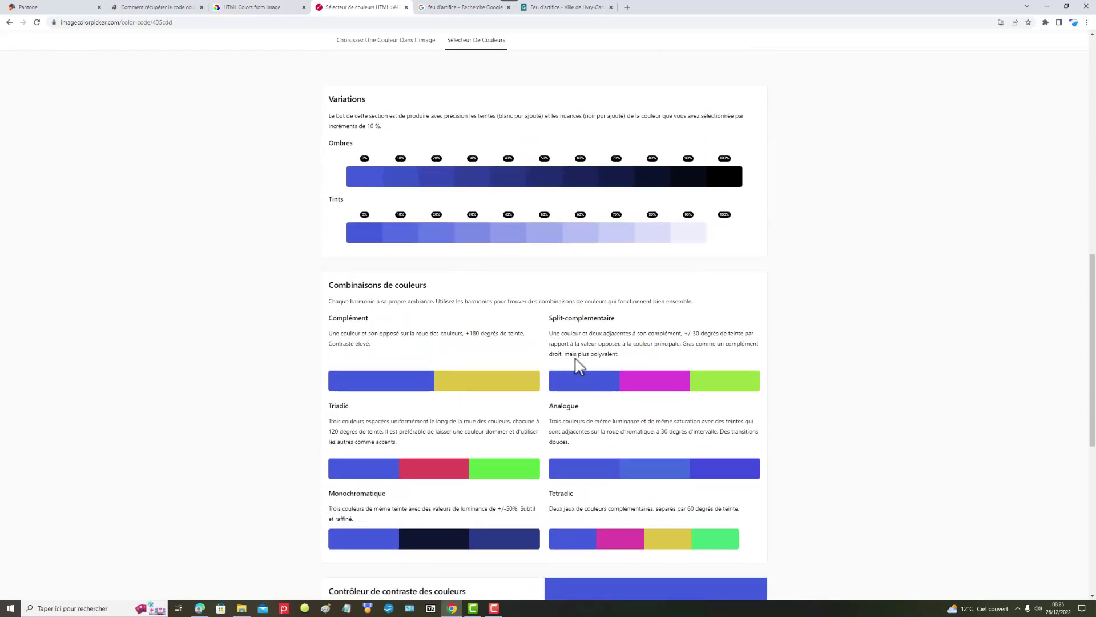
{"action": "mouse_move", "coordinate": [369, 188]}
{"action": "mouse_move", "coordinate": [435, 183]}
{"action": "left_click_drag", "start_coordinate": [427, 195], "coordinate": [451, 199]}
{"action": "mouse_move", "coordinate": [492, 242]}
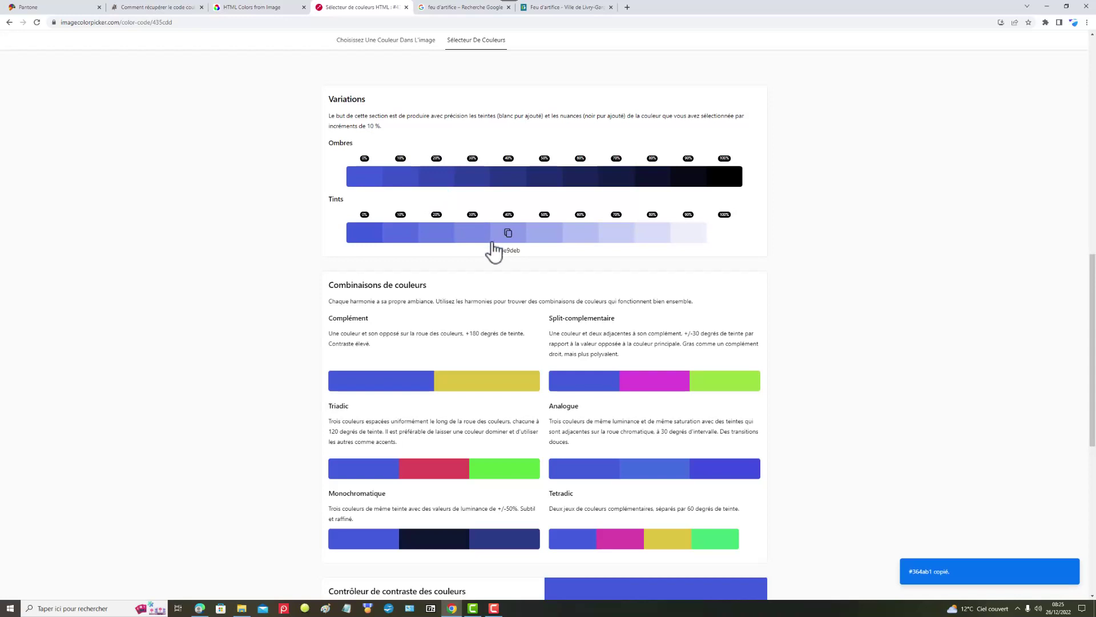
{"action": "left_click_drag", "start_coordinate": [500, 254], "coordinate": [521, 256]}
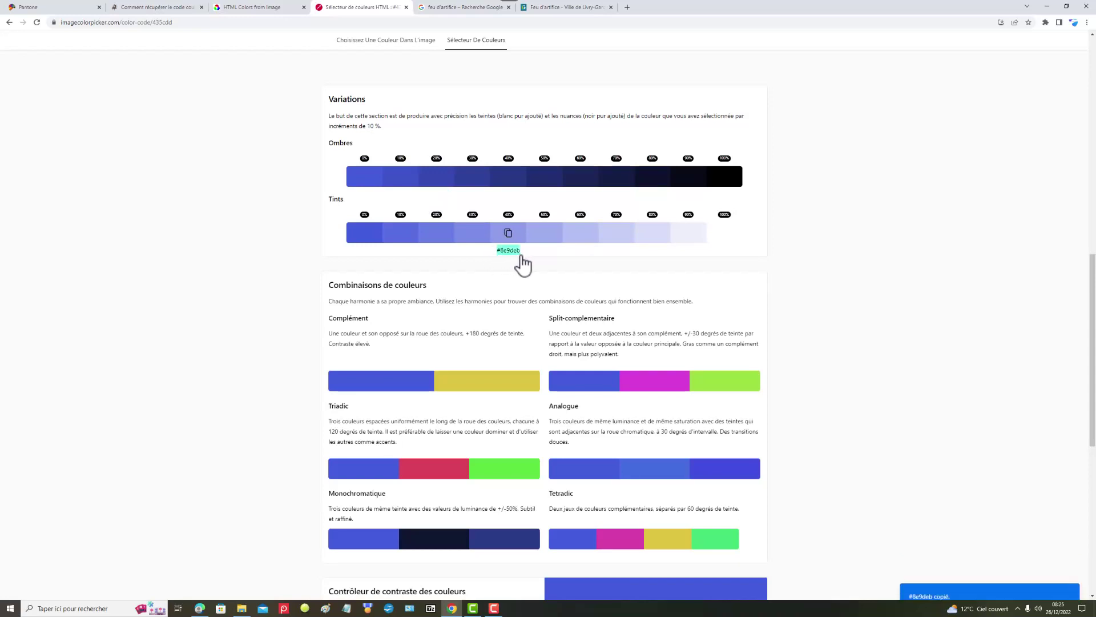
{"action": "mouse_move", "coordinate": [489, 264]}
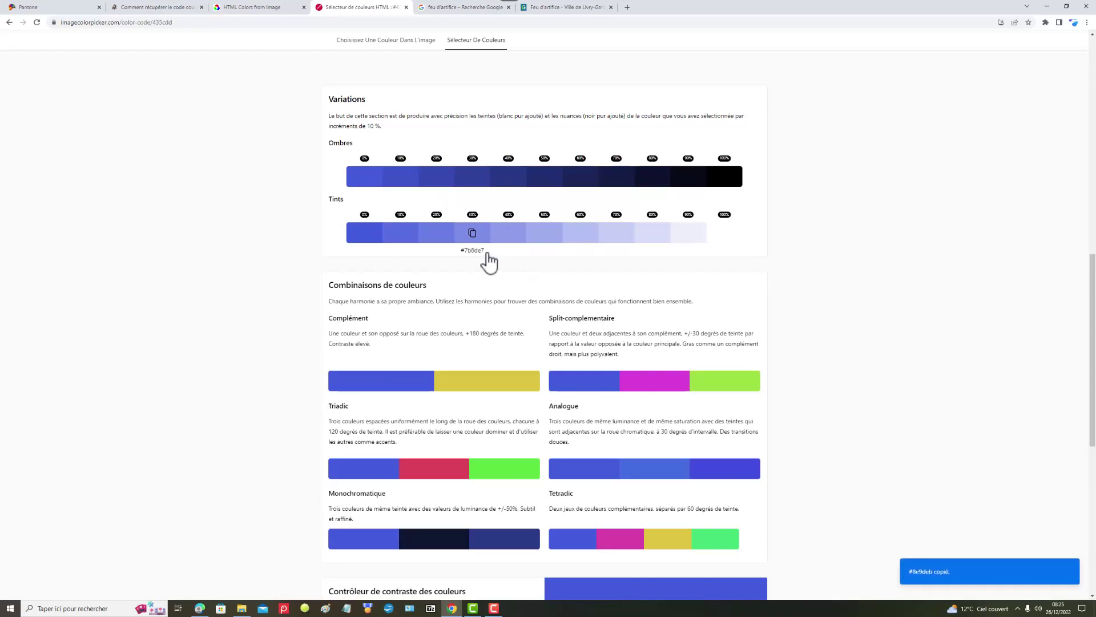
Return to picking colours from the image and sample the green of the HULKHOGAN lettering's second H
{"action": "left_click", "coordinate": [406, 48]}
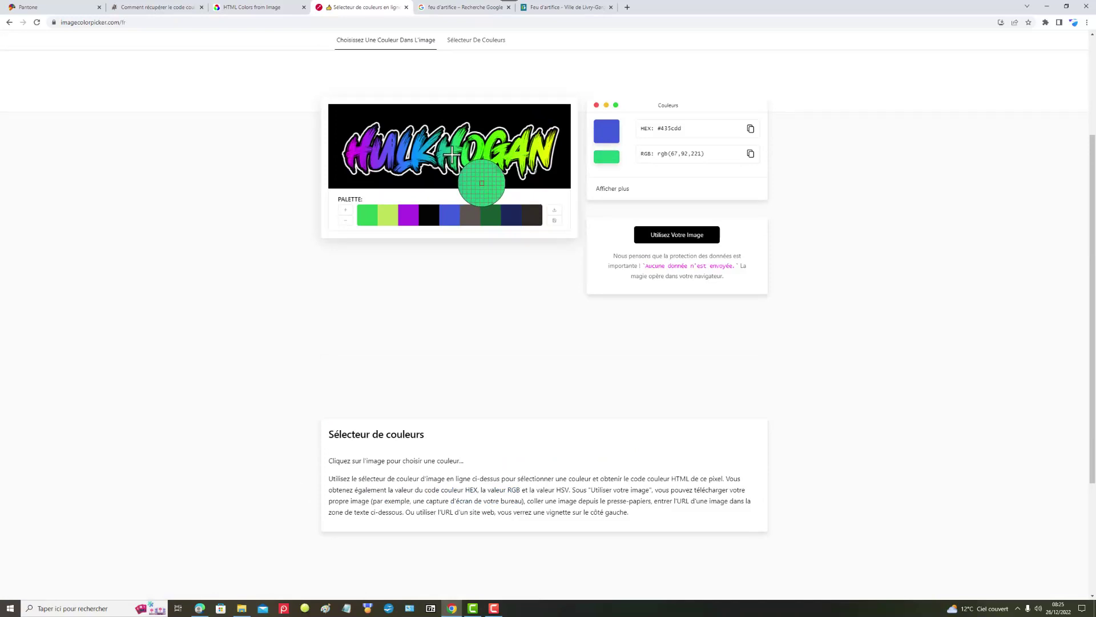
{"action": "left_click", "coordinate": [452, 153]}
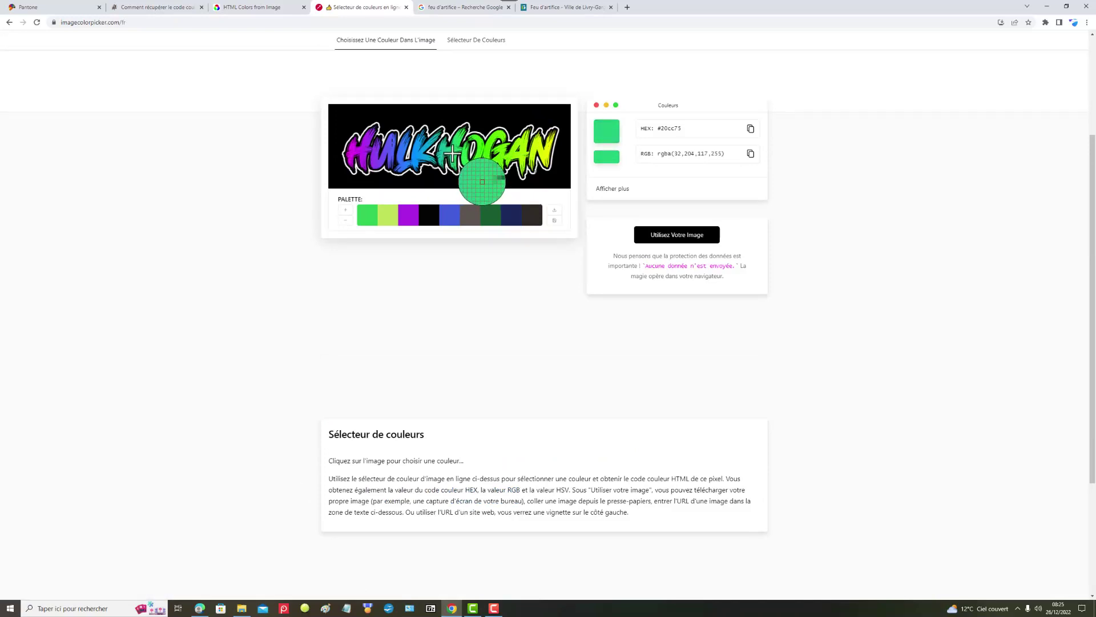